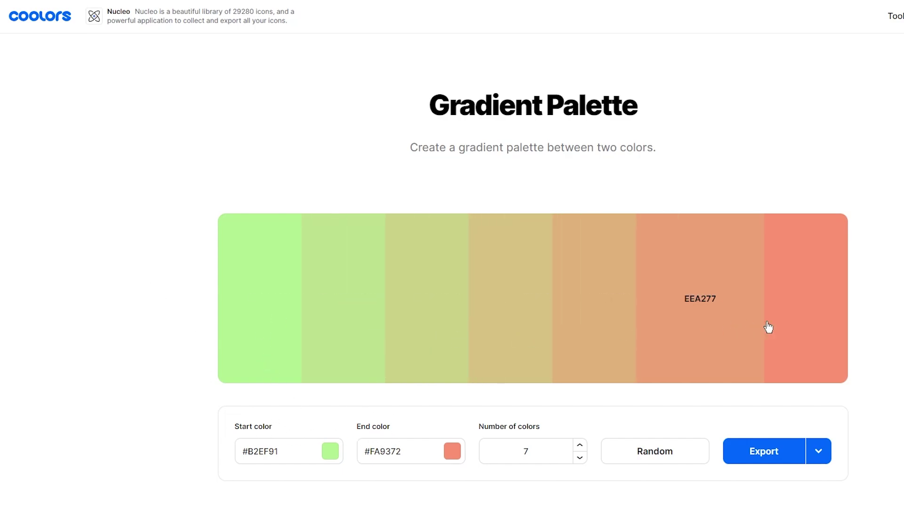
# - Generate random Coolors palettes until the seven-colour gradient runs from #00E8AF to #0A3ADD
pyautogui.click(652, 453)
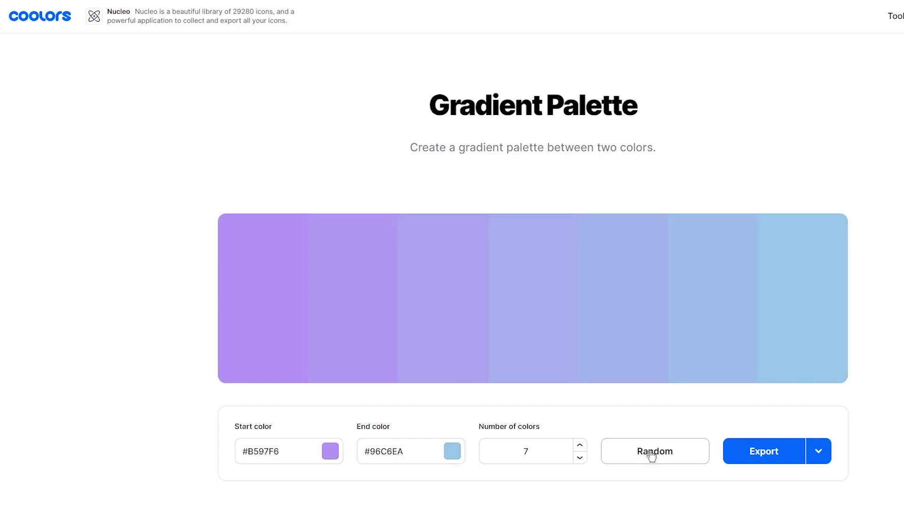
pyautogui.click(652, 455)
pyautogui.click(652, 455)
pyautogui.click(652, 455)
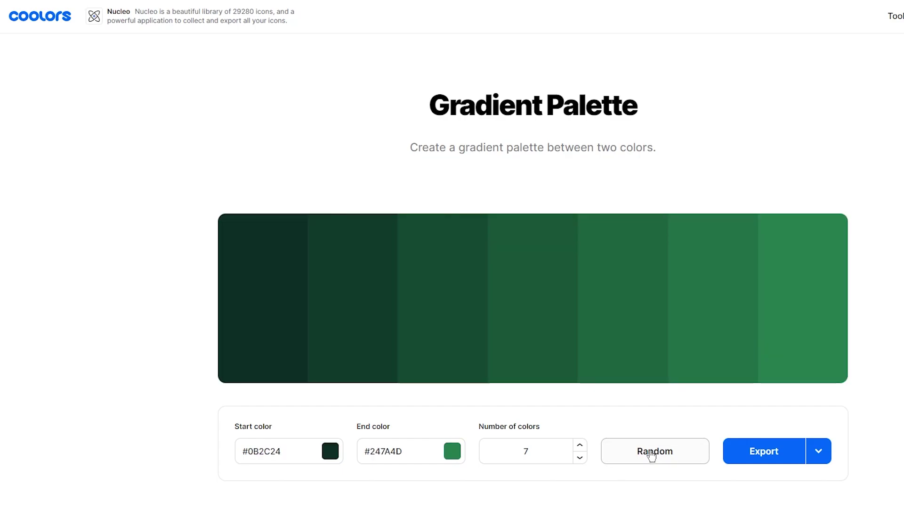
pyautogui.press('space')
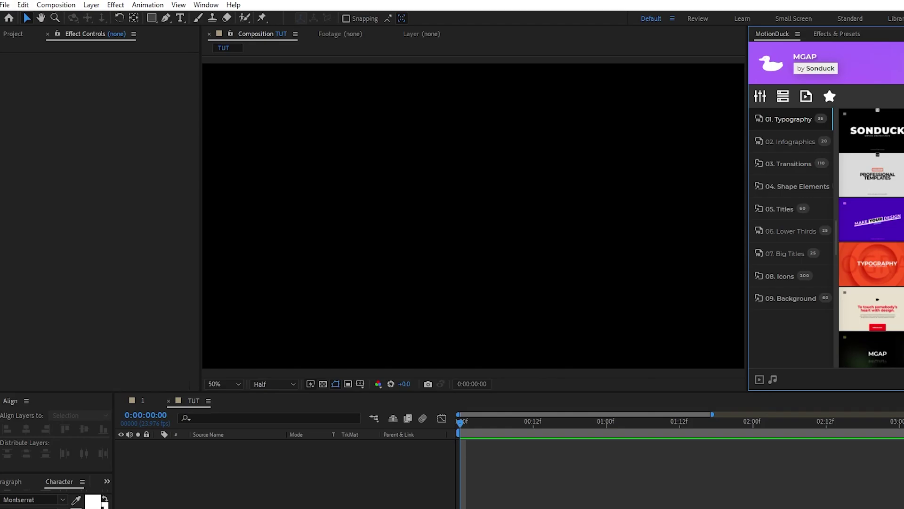
# - Add a new full-frame solid layer to the TUT composition
pyautogui.click(91, 4)
pyautogui.moveTo(106, 17)
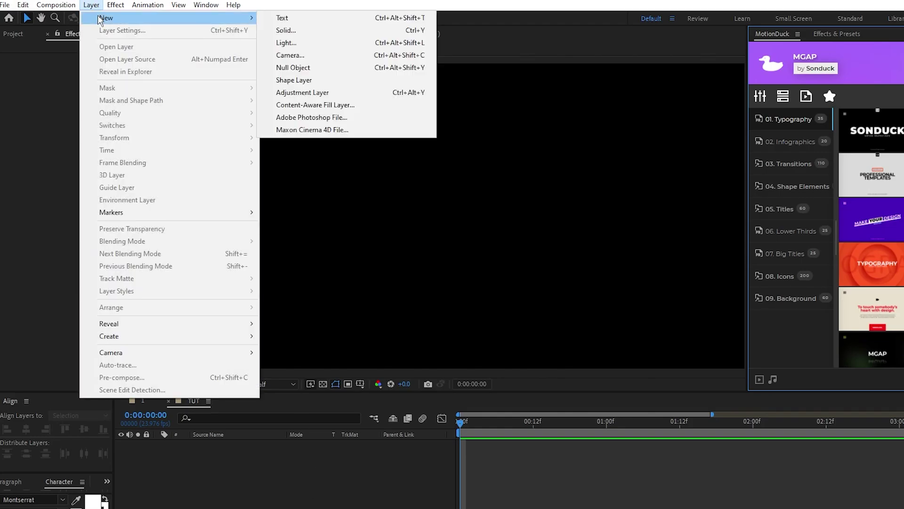
pyautogui.click(320, 30)
pyautogui.click(463, 345)
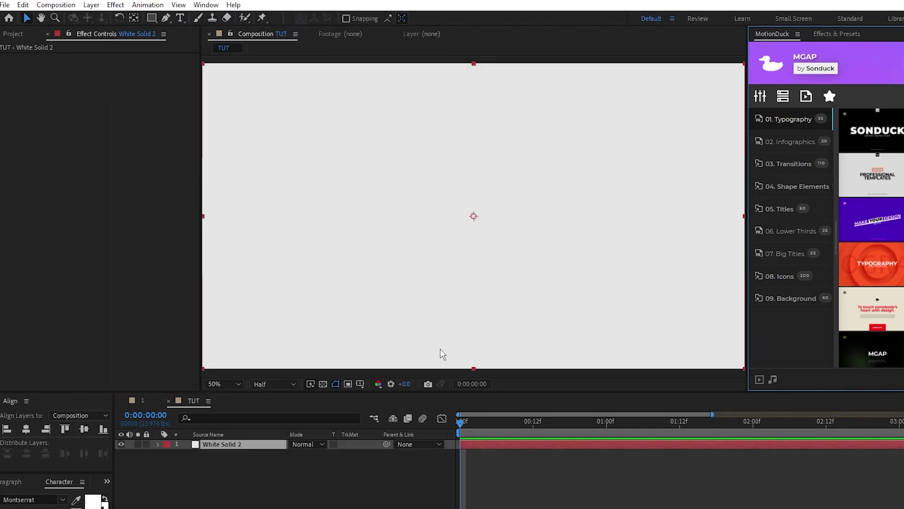
# - Apply a Gradient Ramp to the solid with a mint green start colour and a blue end colour
pyautogui.click(116, 5)
pyautogui.moveTo(191, 170)
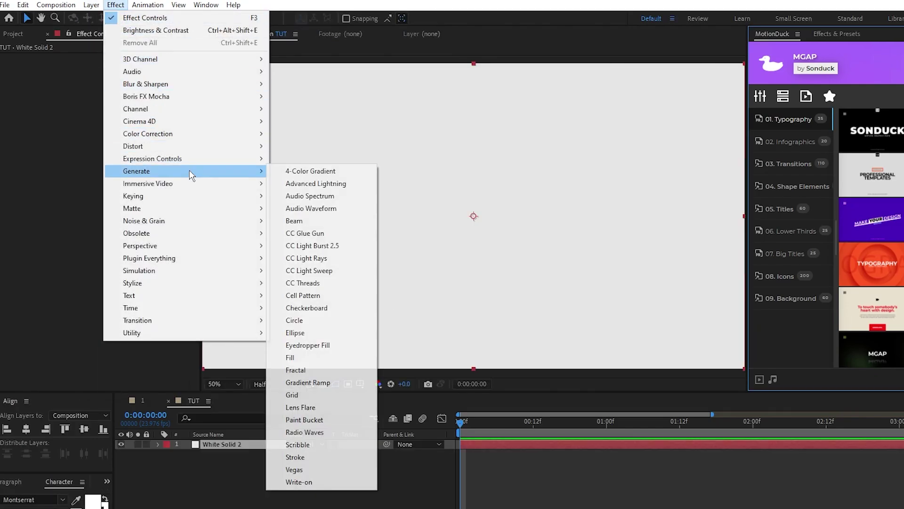
pyautogui.click(347, 383)
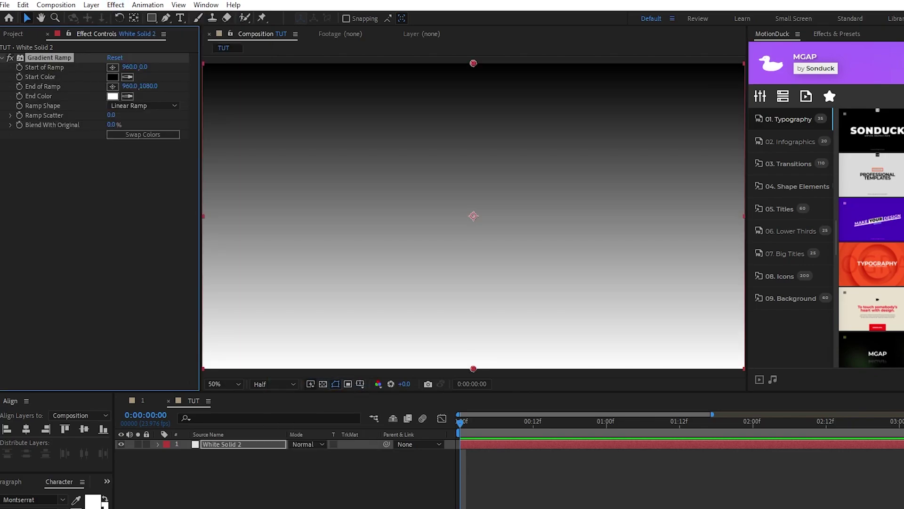
pyautogui.click(127, 77)
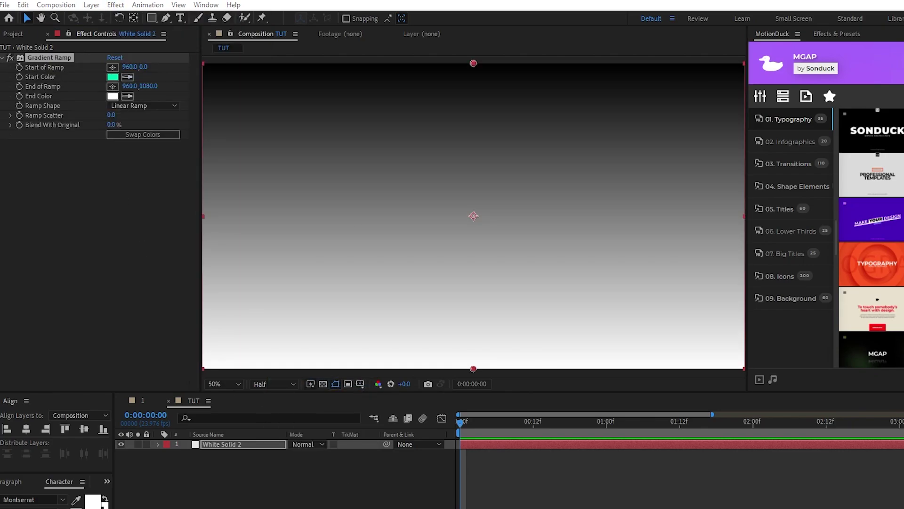
pyautogui.click(127, 97)
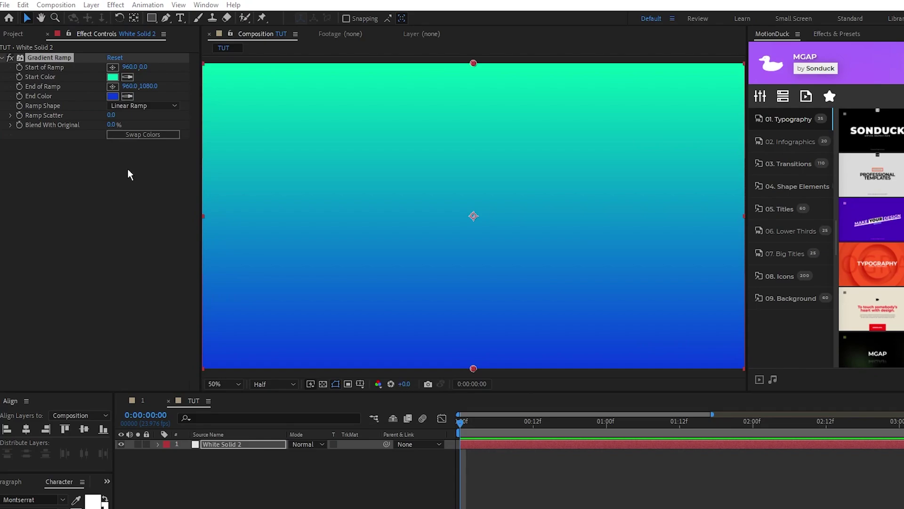
pyautogui.scroll(-3, 460, 218)
pyautogui.click(112, 67)
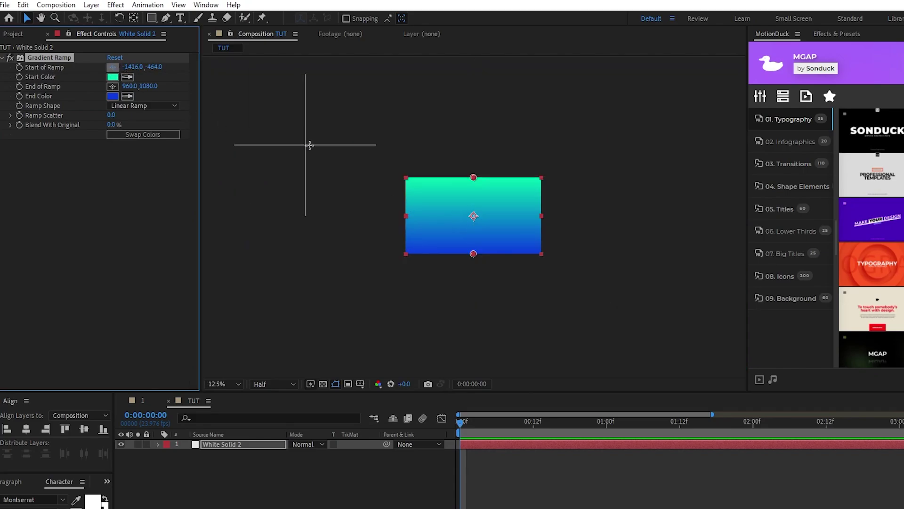
# - Stretch the ramp diagonally from -496, -544 to 2600, 1656 and enlarge the solid to 215%
pyautogui.click(370, 139)
pyautogui.click(113, 87)
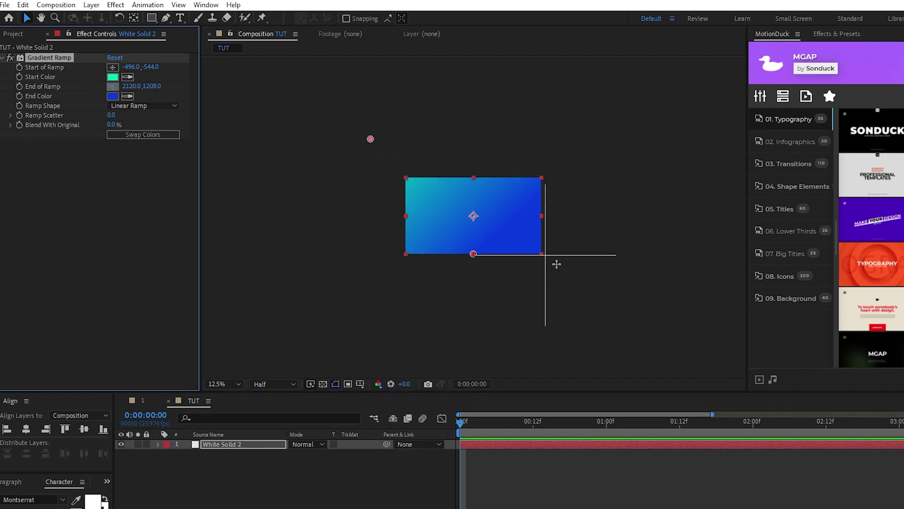
pyautogui.click(595, 295)
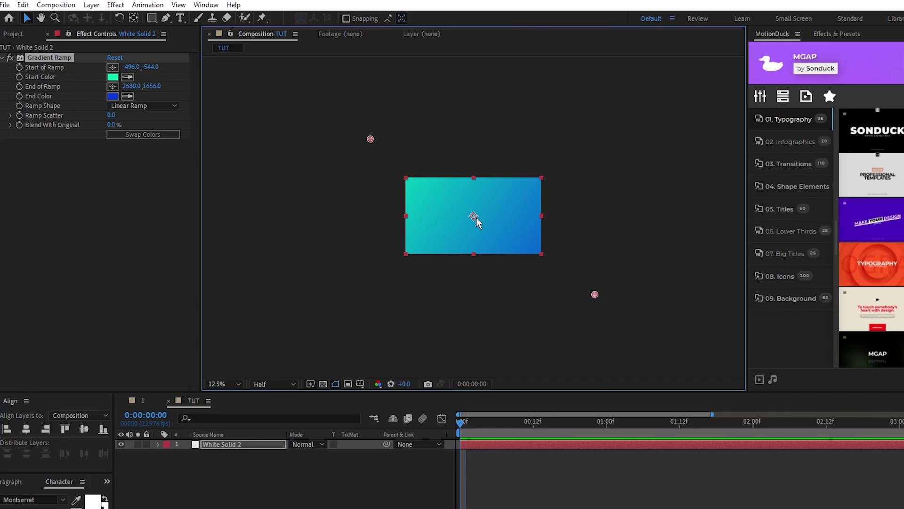
pyautogui.click(222, 443)
pyautogui.press('s')
pyautogui.click(364, 468)
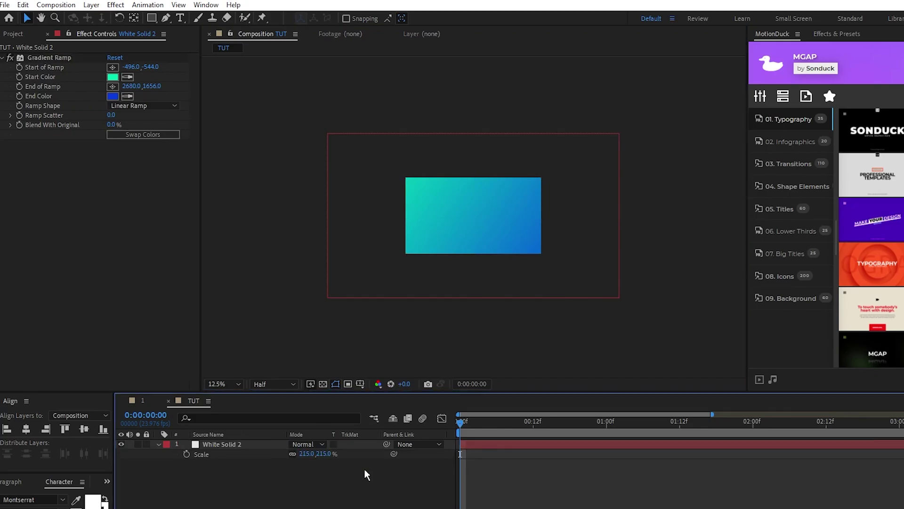
# - Keyframe the solid's Rotation from 0° to 180° near the ten-second mark and preview it
pyautogui.click(254, 445)
pyautogui.press('r')
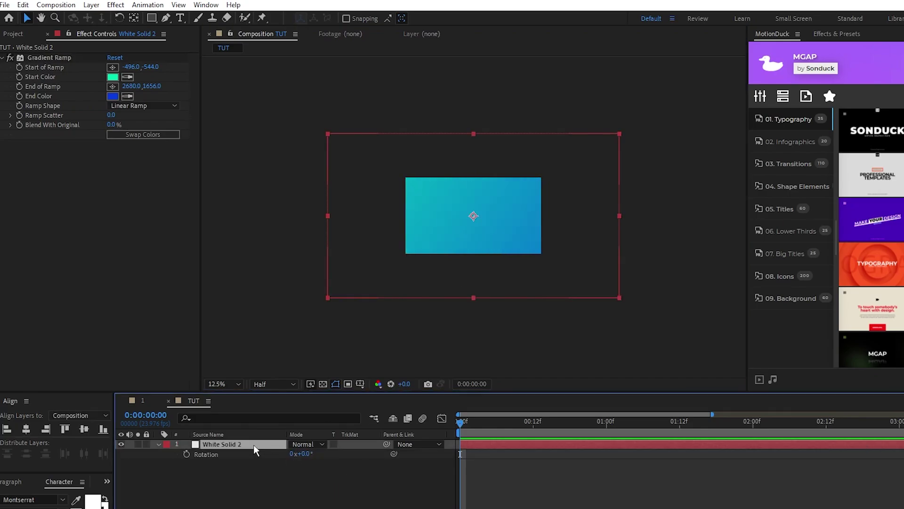
pyautogui.click(187, 454)
pyautogui.press('-')
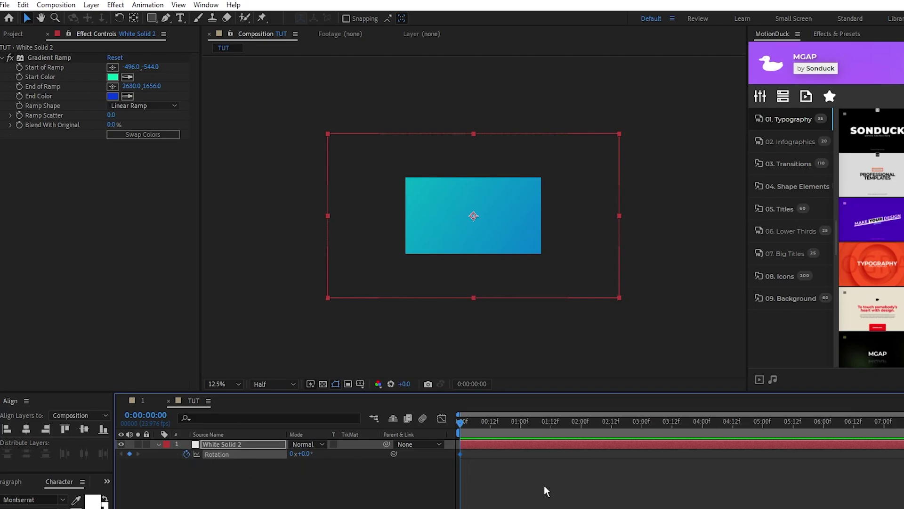
pyautogui.moveTo(460, 427); pyautogui.dragTo(903, 426)
pyautogui.click(305, 454)
pyautogui.write('180')
pyautogui.click(365, 467)
pyautogui.moveTo(461, 420); pyautogui.dragTo(423, 506)
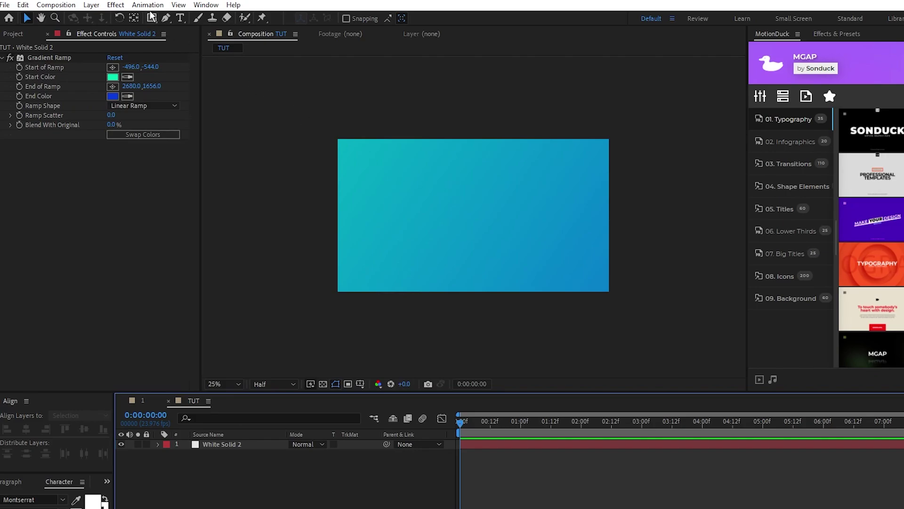
# - Draw a white-filled circle with no stroke near the centre of the composition
pyautogui.moveTo(152, 17); pyautogui.dragTo(247, 44)
pyautogui.click(335, 19)
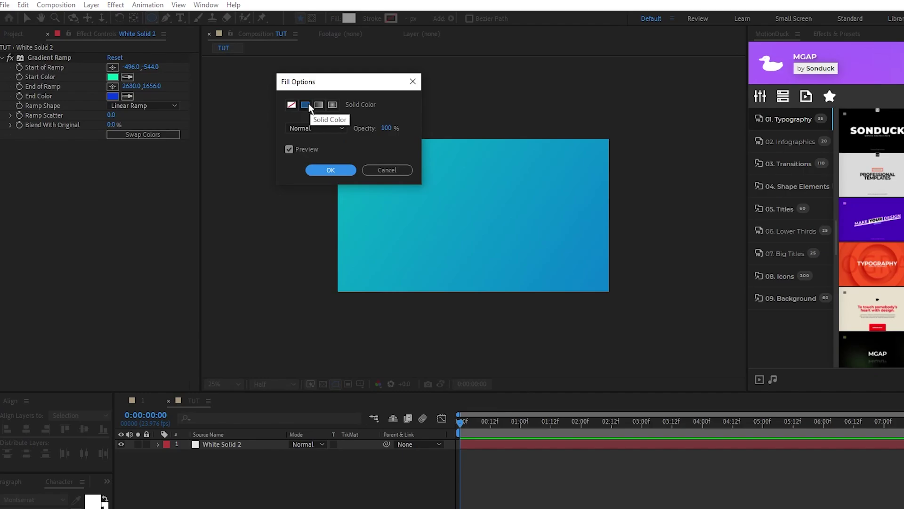
pyautogui.press('Return')
pyautogui.click(369, 19)
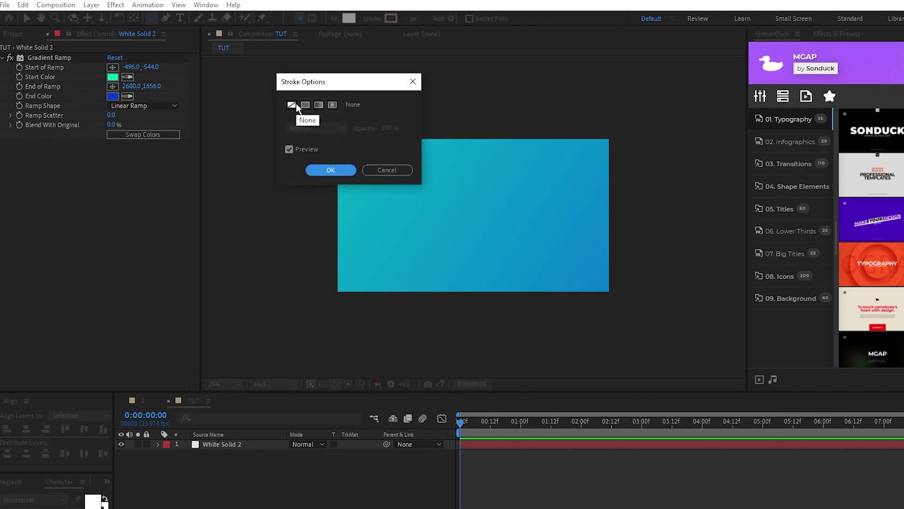
pyautogui.click(330, 169)
pyautogui.click(405, 170)
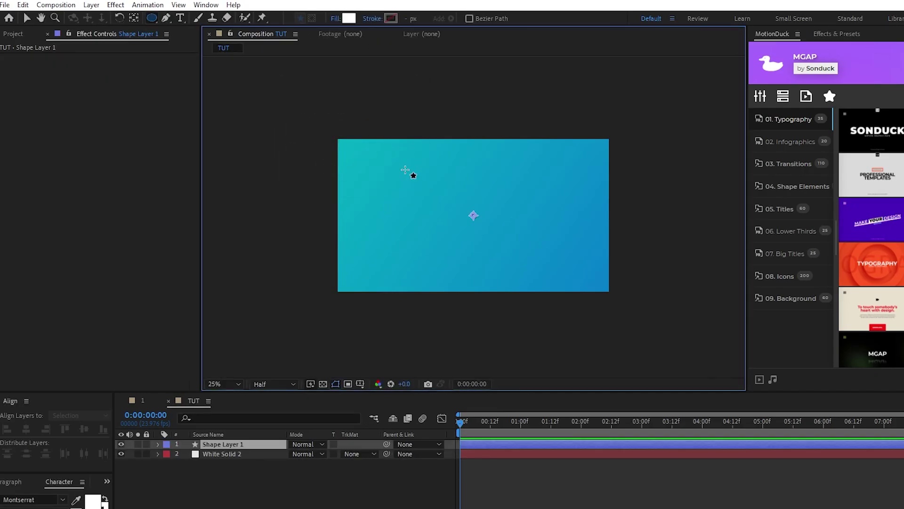
pyautogui.moveTo(405, 170); pyautogui.dragTo(515, 258)
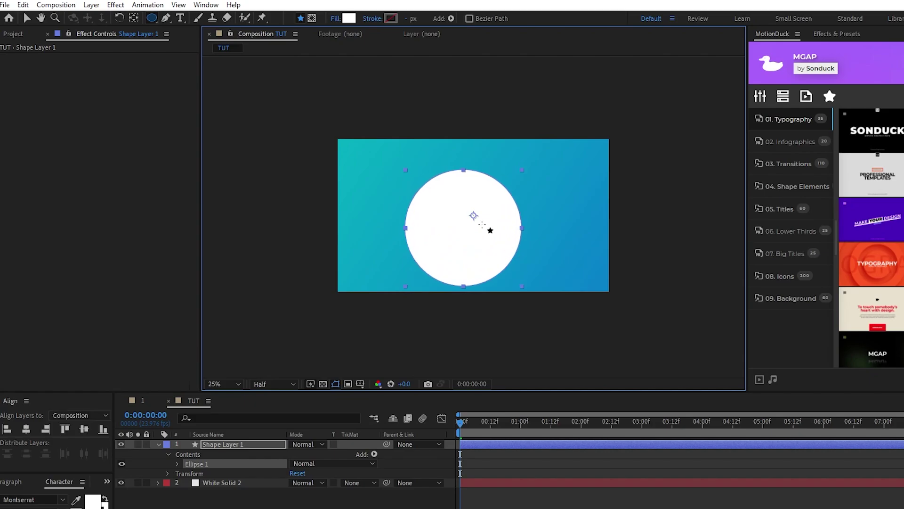
pyautogui.press('v')
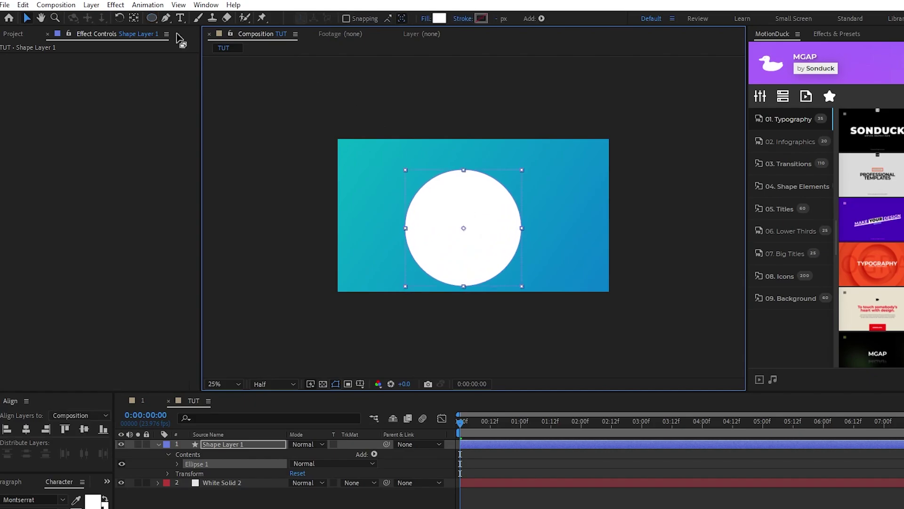
# - Check the circle's anchor point, zooming in and back out on the composition
pyautogui.click(137, 18)
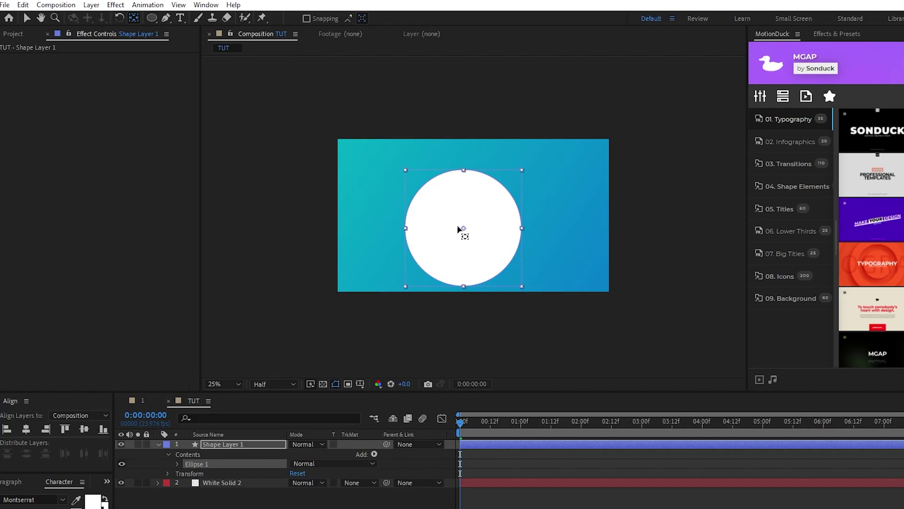
pyautogui.press('.')
pyautogui.press('v')
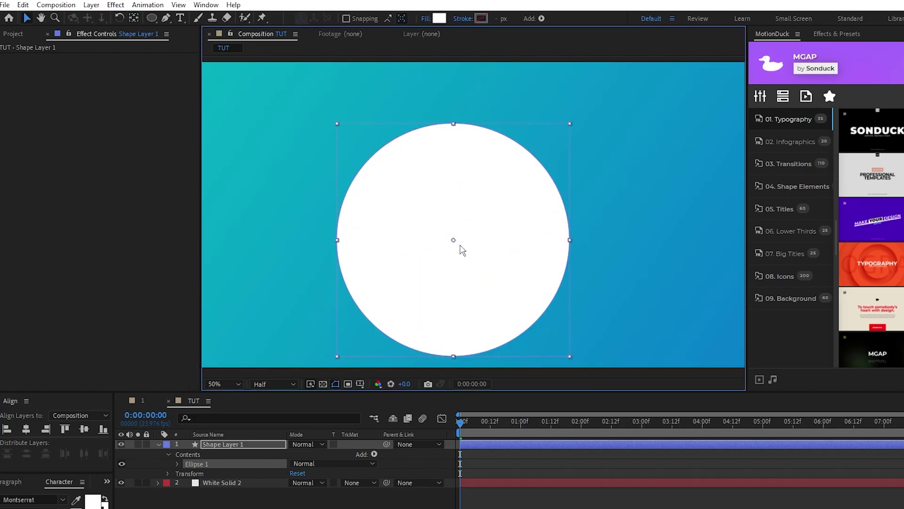
pyautogui.press(',')
# - Copy the background's Gradient Ramp onto the circle and move the circle up to the frame's top edge
pyautogui.click(239, 484)
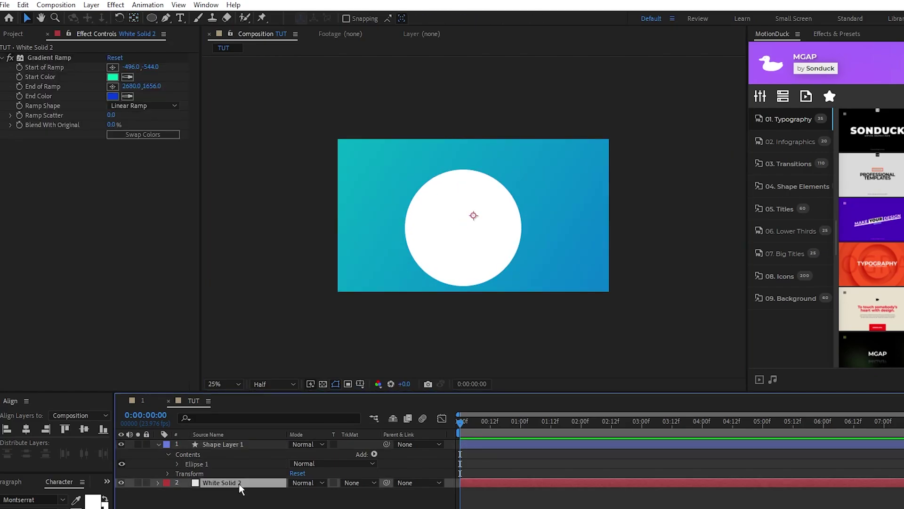
pyautogui.click(60, 58)
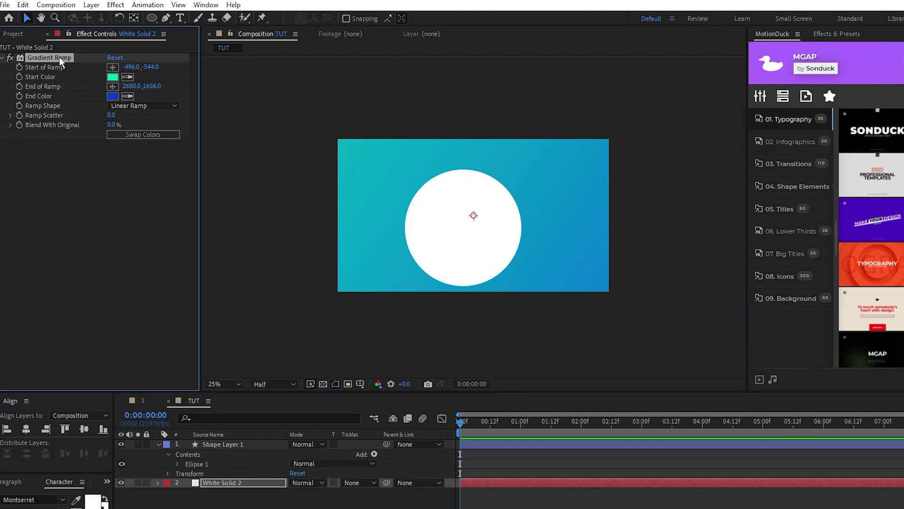
pyautogui.hotkey('ctrl', 'c')
pyautogui.click(228, 442)
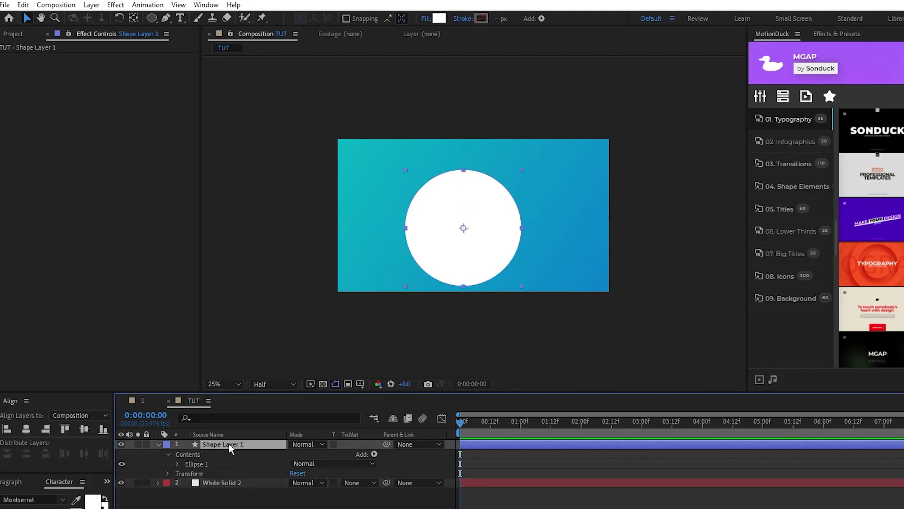
pyautogui.hotkey('ctrl', 'v')
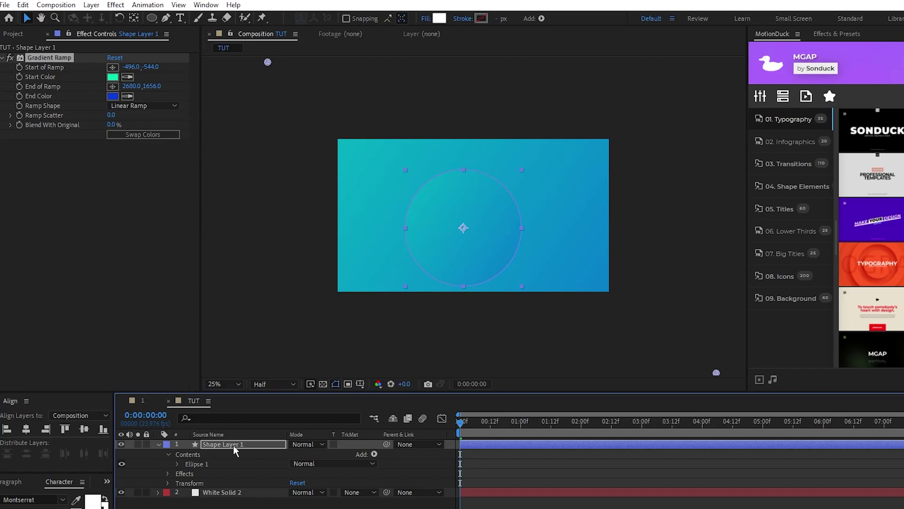
pyautogui.moveTo(478, 262); pyautogui.dragTo(457, 176)
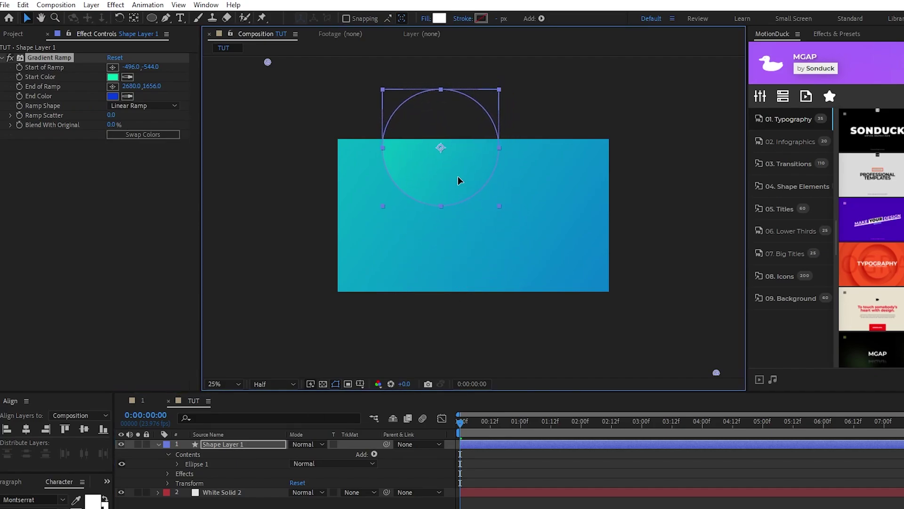
# - Set the circle's ramp to run from 180, -464 to 1164, 496
pyautogui.click(113, 68)
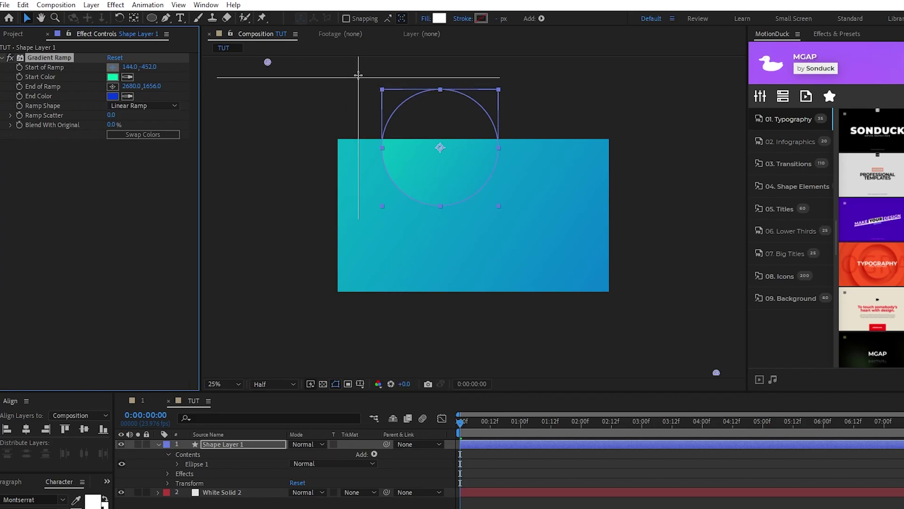
pyautogui.click(363, 73)
pyautogui.click(112, 86)
pyautogui.click(502, 208)
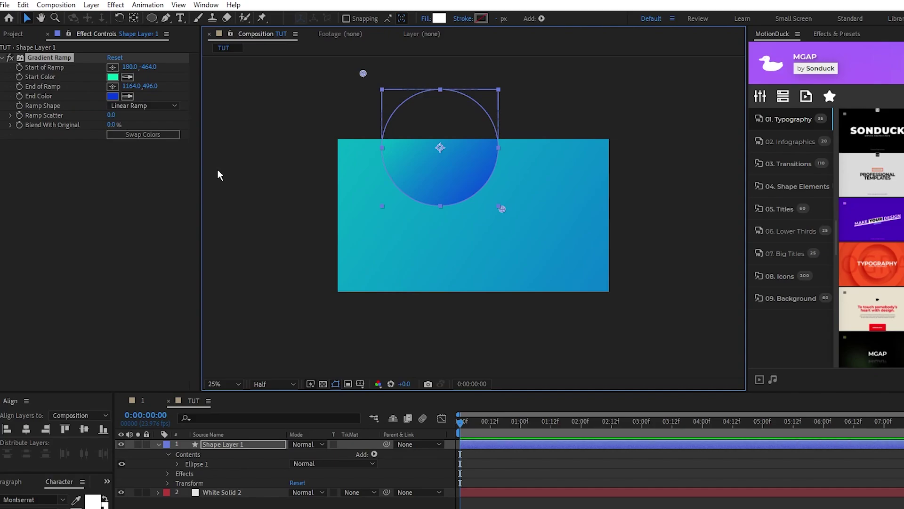
# - Add a Transform effect whose Position uses the expression wiggle(.5,200), then preview the drift
pyautogui.click(115, 4)
pyautogui.moveTo(179, 146)
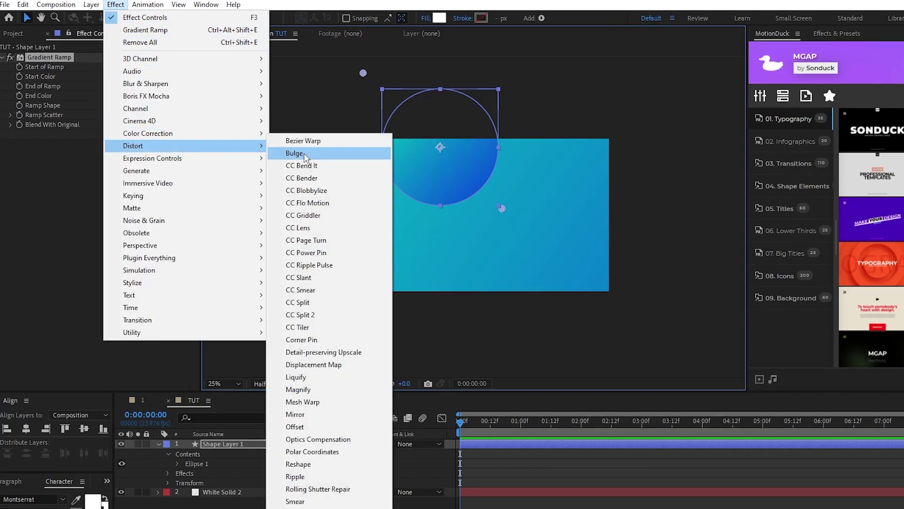
pyautogui.click(306, 441)
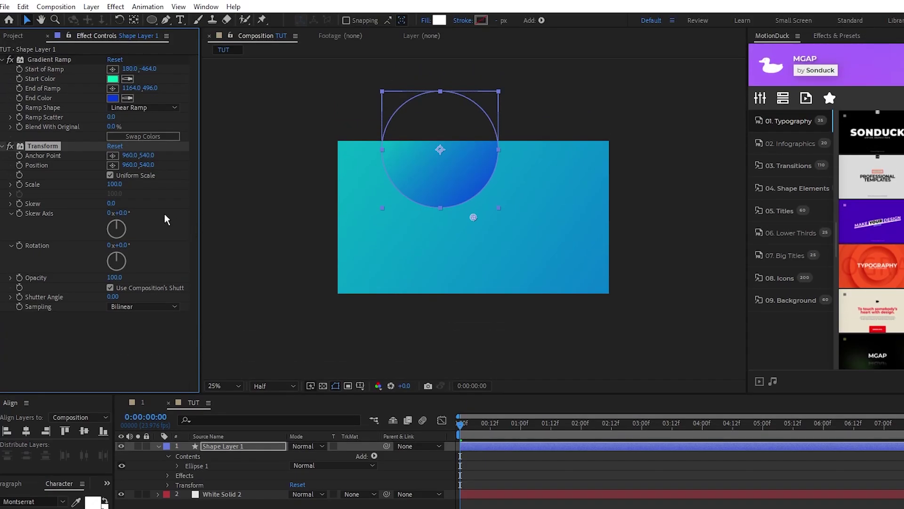
pyautogui.keyDown('alt'); pyautogui.click(19, 165); pyautogui.keyUp('alt')
pyautogui.write('wiggle()')
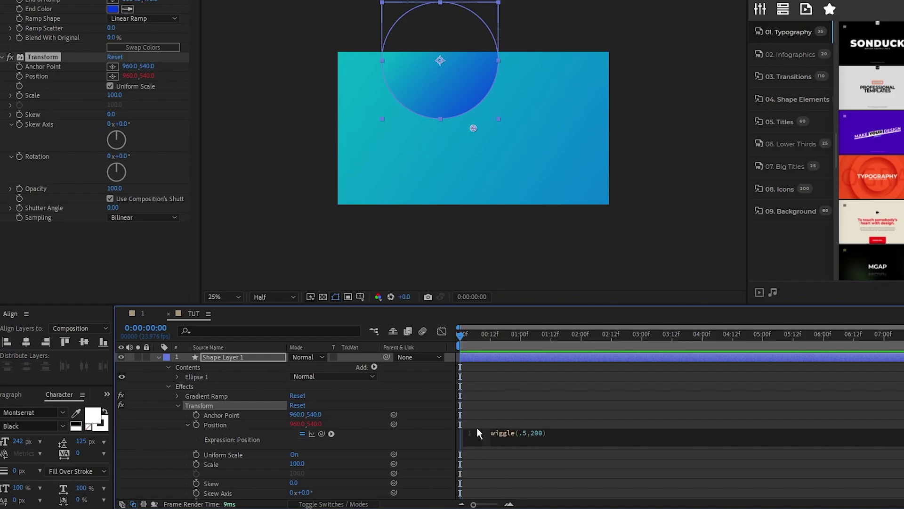
pyautogui.moveTo(460, 335)
pyautogui.mouseDown()
pyautogui.moveTo(742, 366)
pyautogui.moveTo(453, 339)
pyautogui.mouseUp()
# - Duplicate the circle twice and move the copies to the right edge and bottom centre
pyautogui.click(158, 357)
pyautogui.click(228, 358)
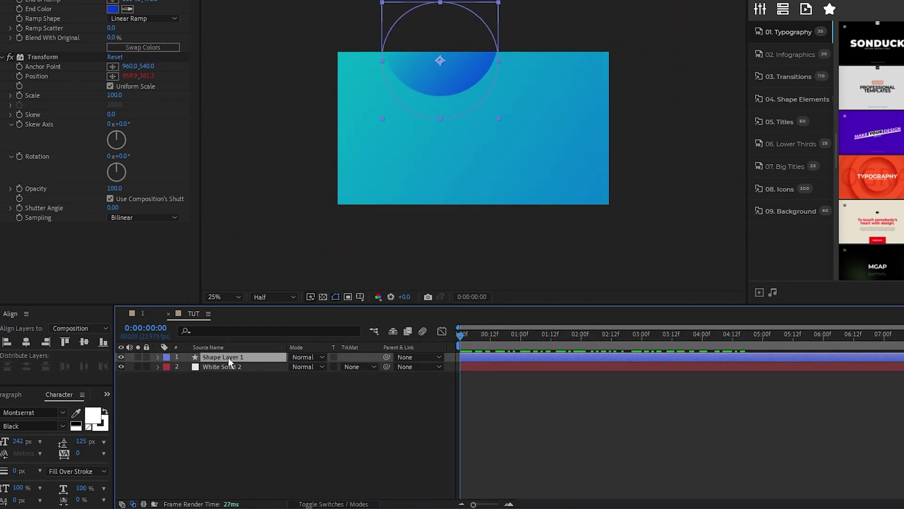
pyautogui.hotkey('ctrl', 'd')
pyautogui.hotkey('ctrl', 'd')
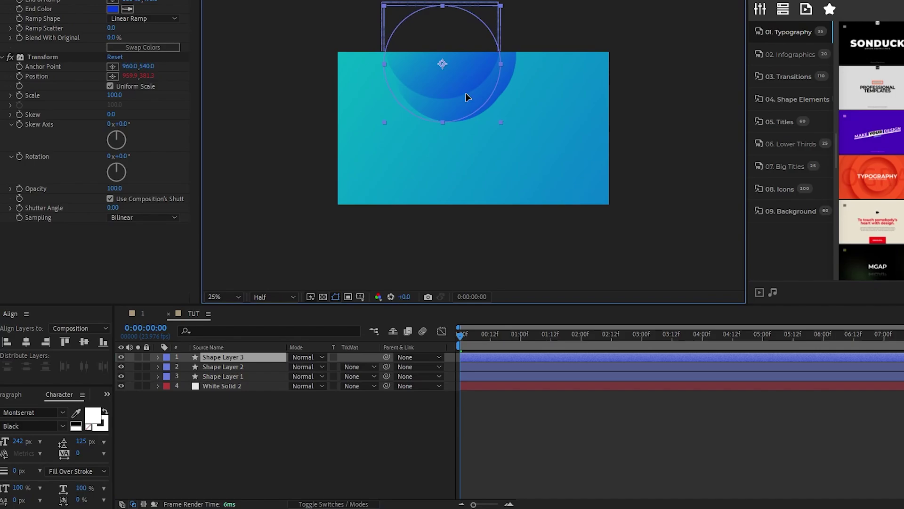
pyautogui.moveTo(465, 92); pyautogui.dragTo(635, 165)
pyautogui.click(459, 98)
pyautogui.moveTo(460, 98); pyautogui.dragTo(464, 230)
# - Shrink the bottom copy to 53% and scale the right-edge copy down slightly
pyautogui.keyDown('ctrl'); pyautogui.click(218, 359); pyautogui.keyUp('ctrl')
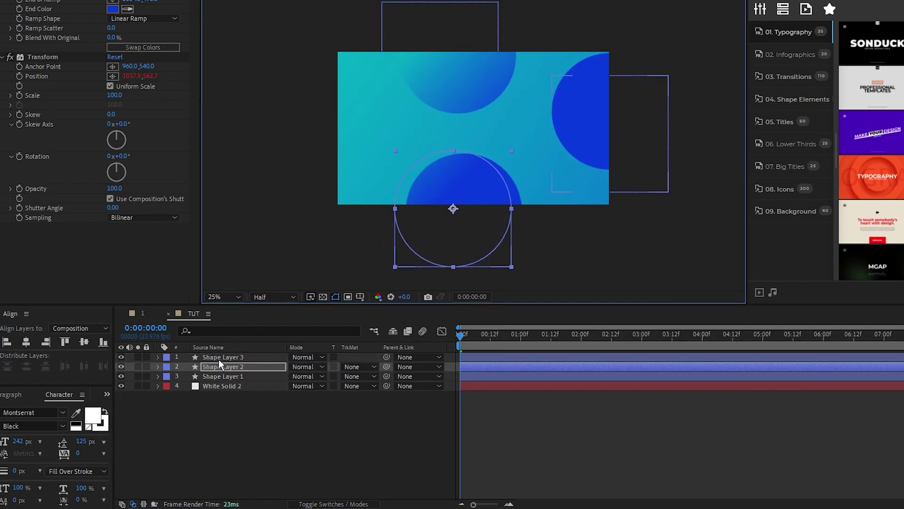
pyautogui.press('s')
pyautogui.moveTo(311, 386); pyautogui.dragTo(255, 385)
pyautogui.moveTo(325, 367); pyautogui.dragTo(308, 368)
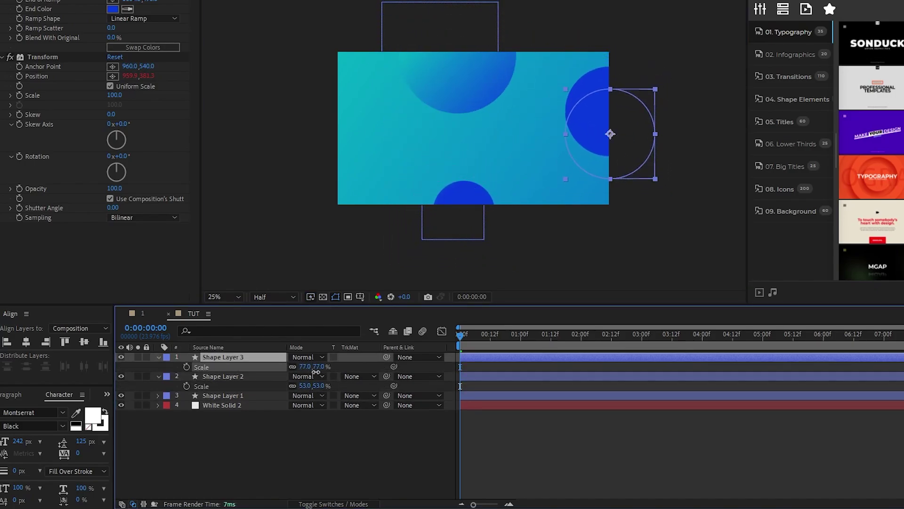
# - Reposition the gradient ramp start and end points on the bottom and right-edge circles
pyautogui.click(239, 375)
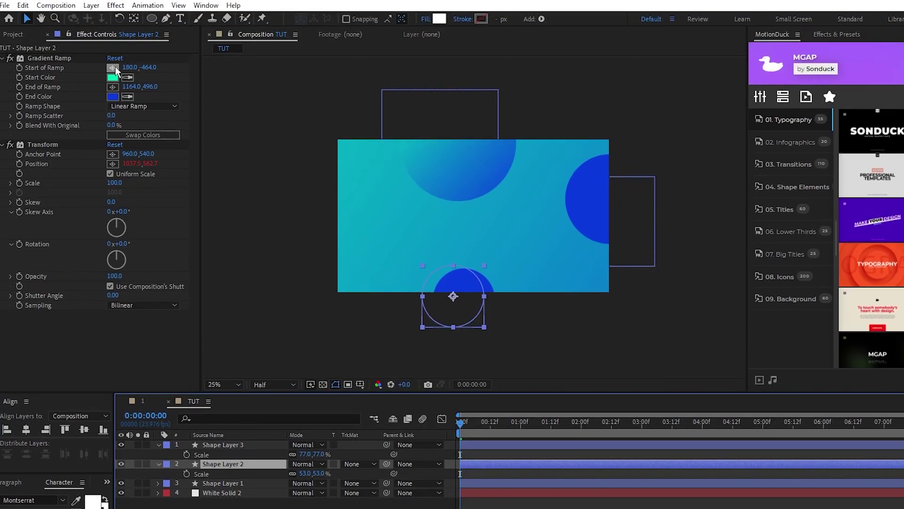
pyautogui.click(113, 68)
pyautogui.click(404, 251)
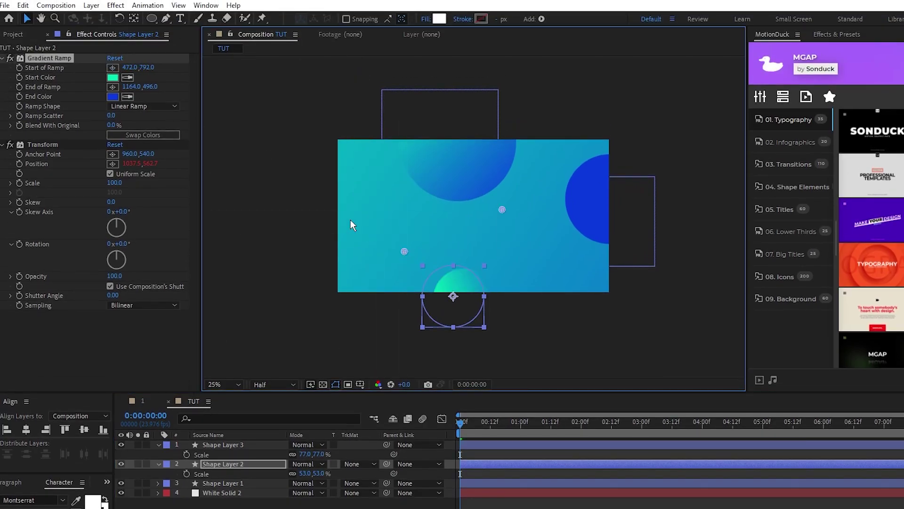
pyautogui.click(112, 87)
pyautogui.click(454, 296)
pyautogui.click(255, 444)
pyautogui.click(113, 68)
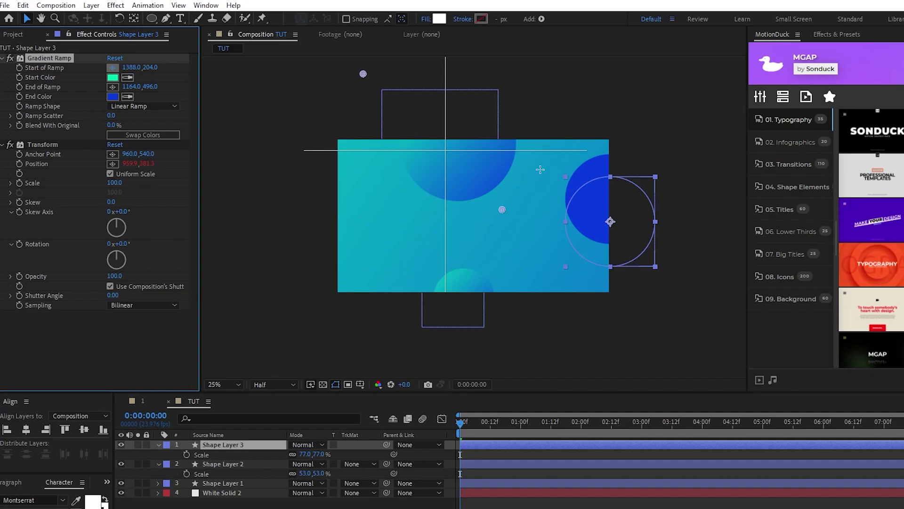
pyautogui.click(547, 158)
pyautogui.click(112, 86)
pyautogui.click(680, 287)
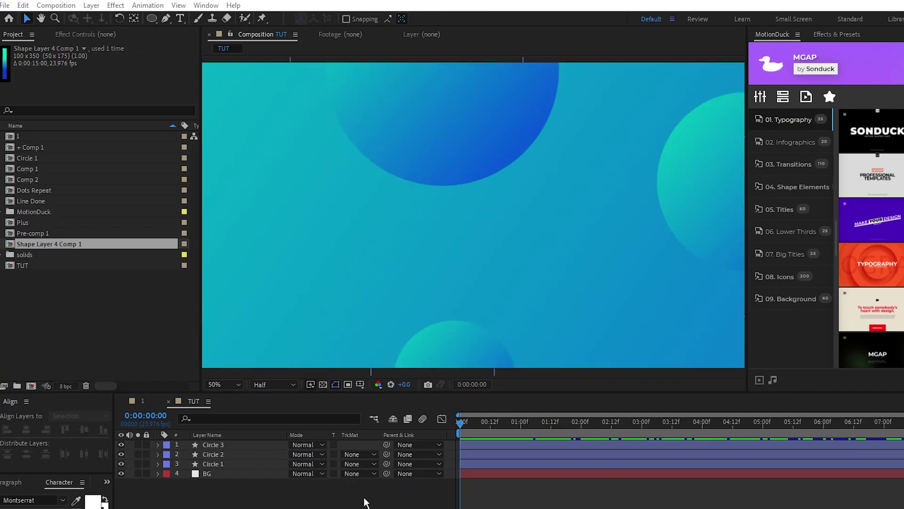
pyautogui.click(367, 502)
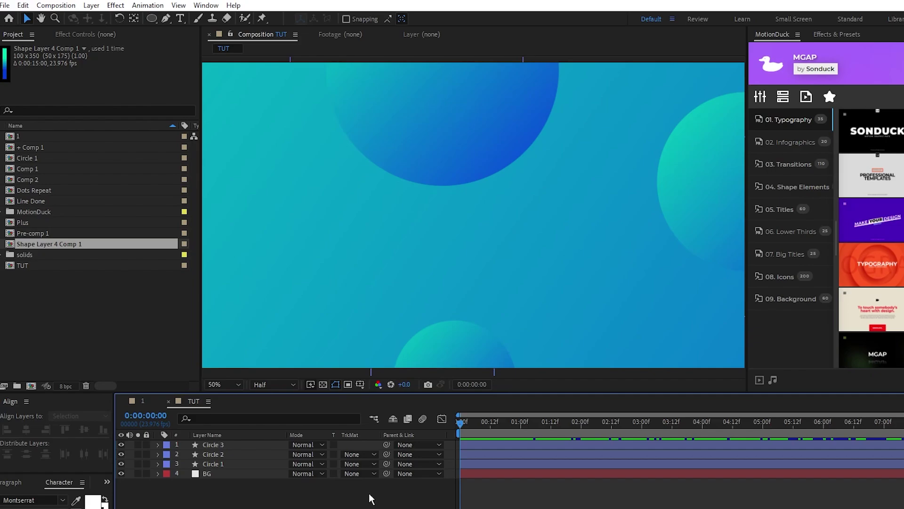
# - Draw a tall white rectangle and centre it horizontally and vertically with the Align panel
pyautogui.moveTo(151, 18); pyautogui.dragTo(238, 25)
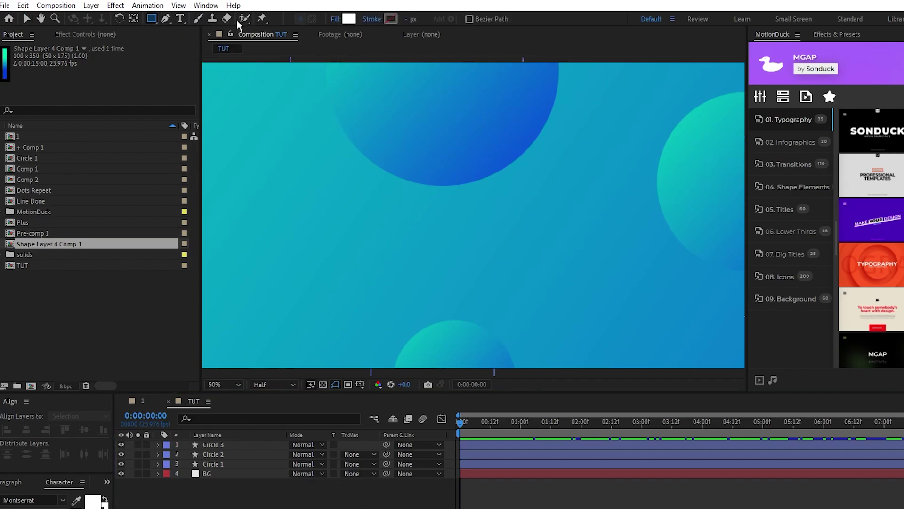
pyautogui.moveTo(304, 151)
pyautogui.mouseDown()
pyautogui.moveTo(320, 207)
pyautogui.moveTo(318, 277)
pyautogui.moveTo(319, 259)
pyautogui.mouseUp()
pyautogui.press('v')
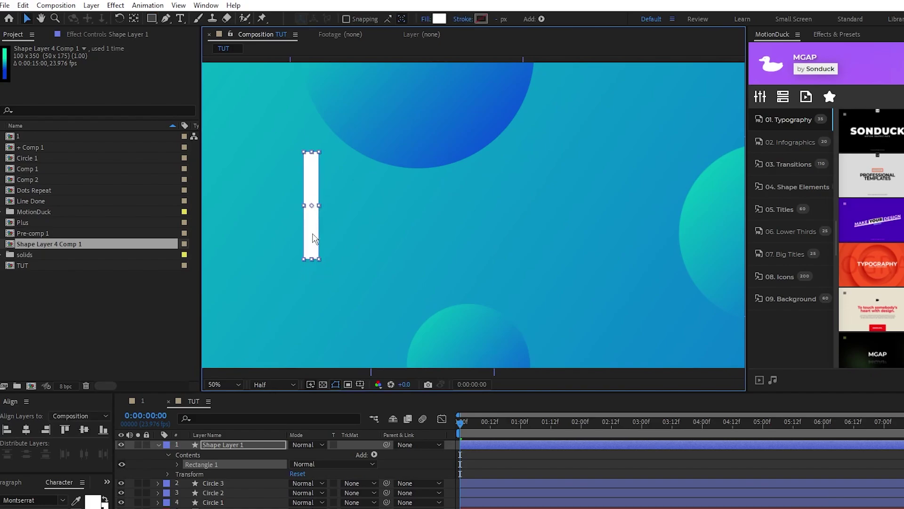
pyautogui.click(134, 19)
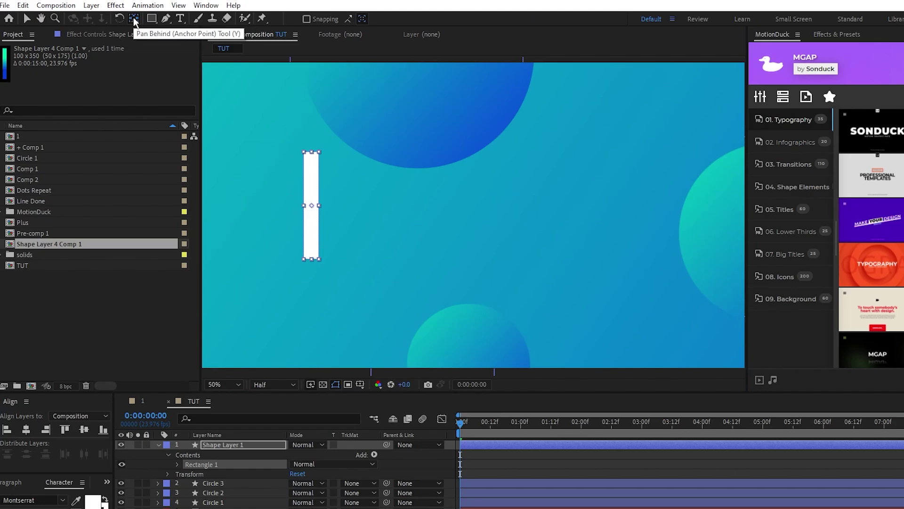
pyautogui.press('v')
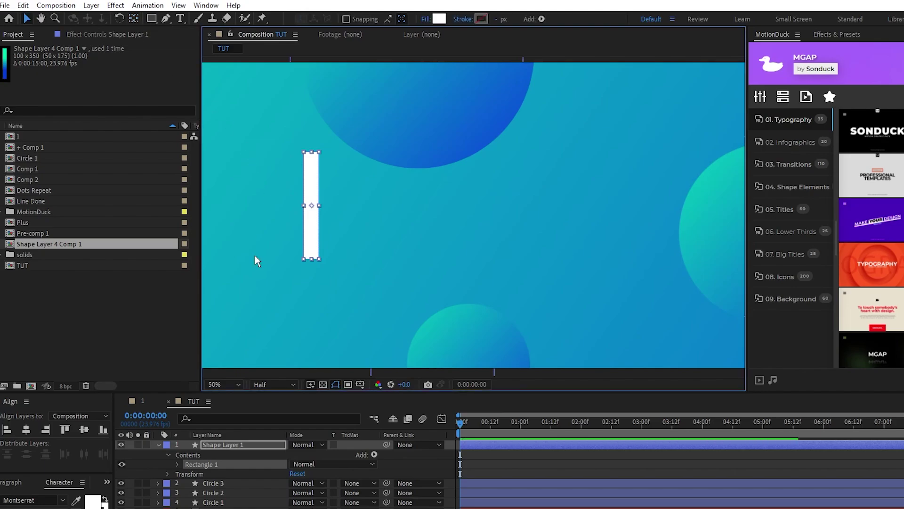
pyautogui.click(26, 429)
pyautogui.click(84, 429)
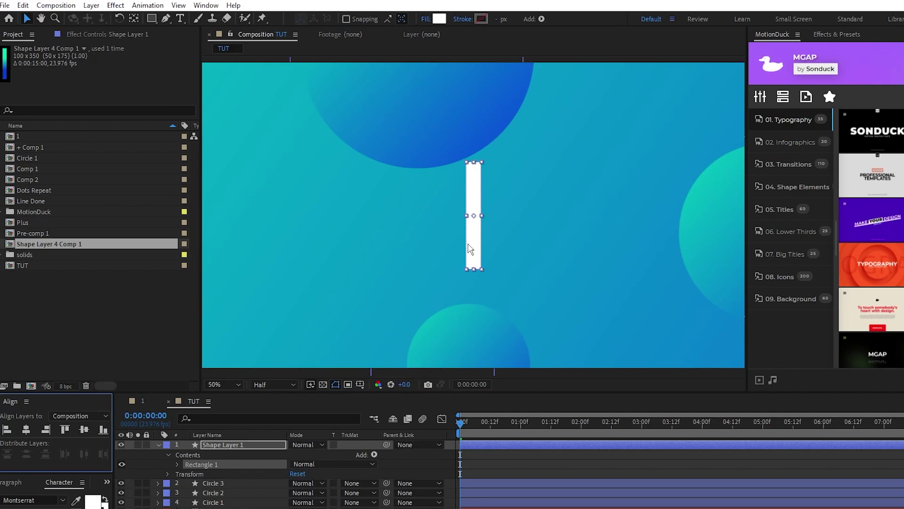
# - Paste the background's Gradient Ramp onto the bar and rename its layer 'Line'
pyautogui.click(497, 292)
pyautogui.click(107, 35)
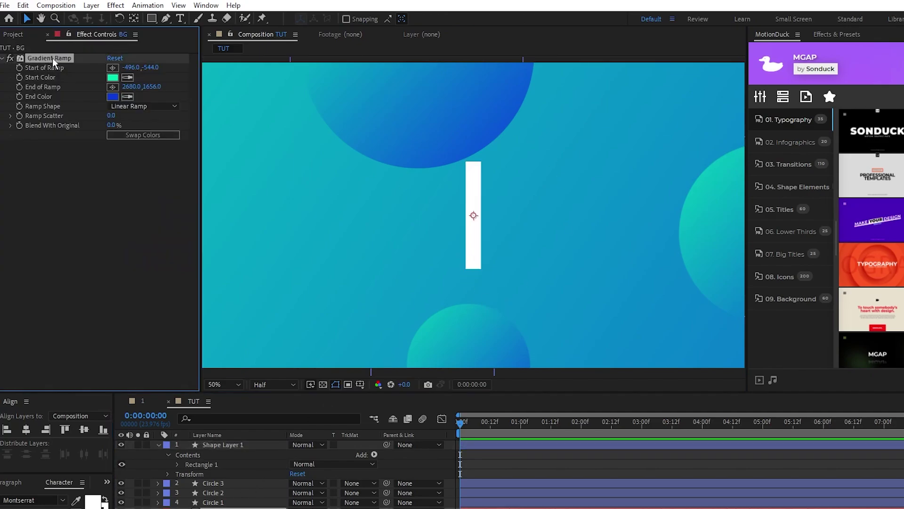
pyautogui.hotkey('ctrl', 'c')
pyautogui.click(230, 444)
pyautogui.hotkey('ctrl', 'v')
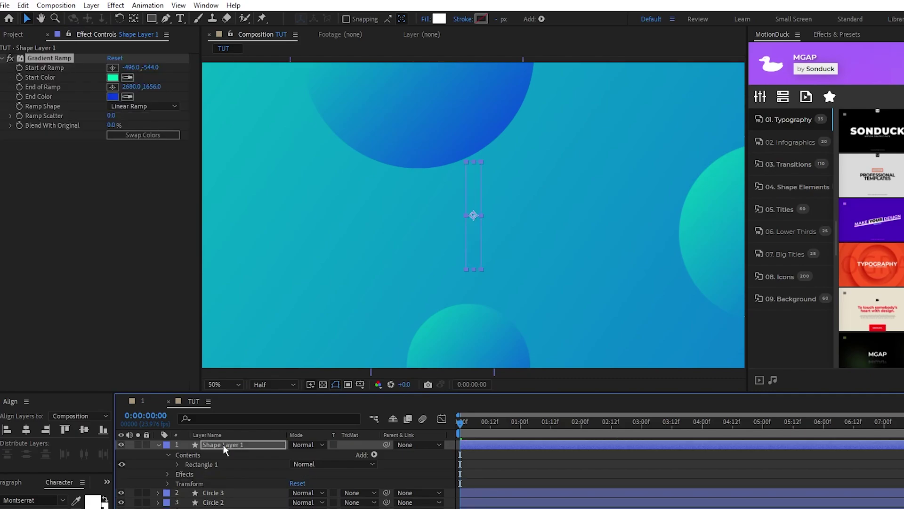
pyautogui.press('Return')
pyautogui.write('Line')
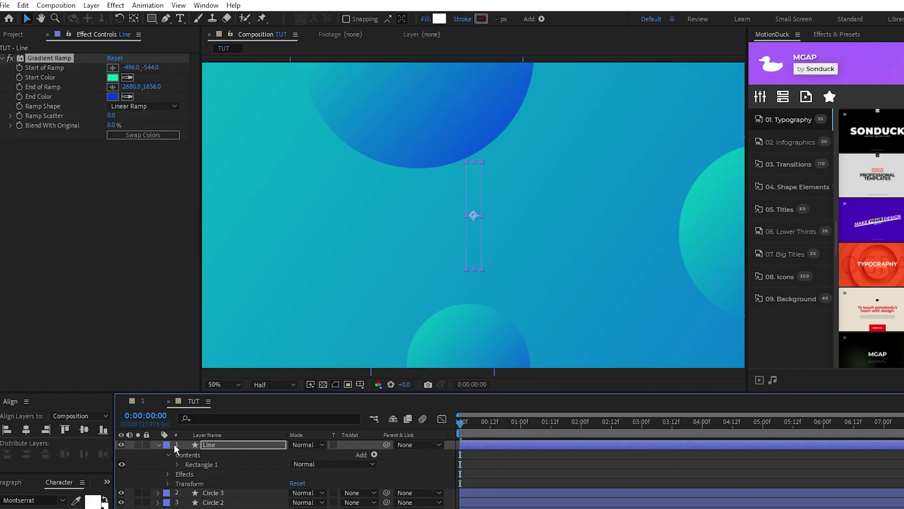
pyautogui.click(176, 446)
# - Run the bar's gradient from 960, 302 at its top to 960, 768 at its bottom
pyautogui.click(112, 68)
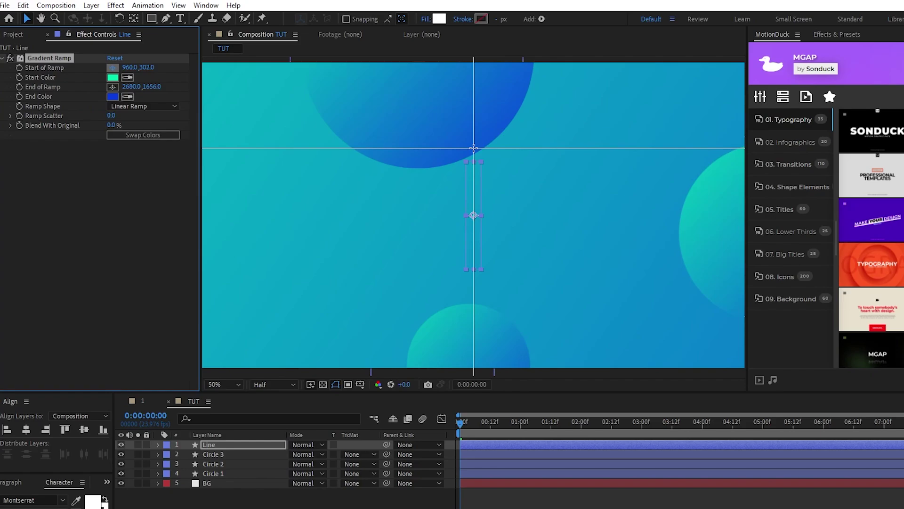
pyautogui.click(474, 148)
pyautogui.click(112, 87)
pyautogui.click(473, 280)
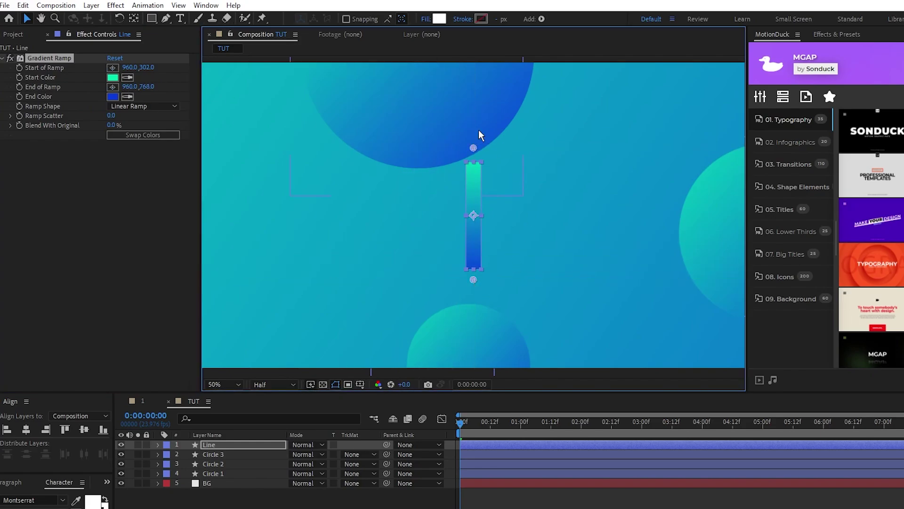
# - Pre-compose the Line layer into a new composition named 'Line' and open it
pyautogui.rightClick(227, 444)
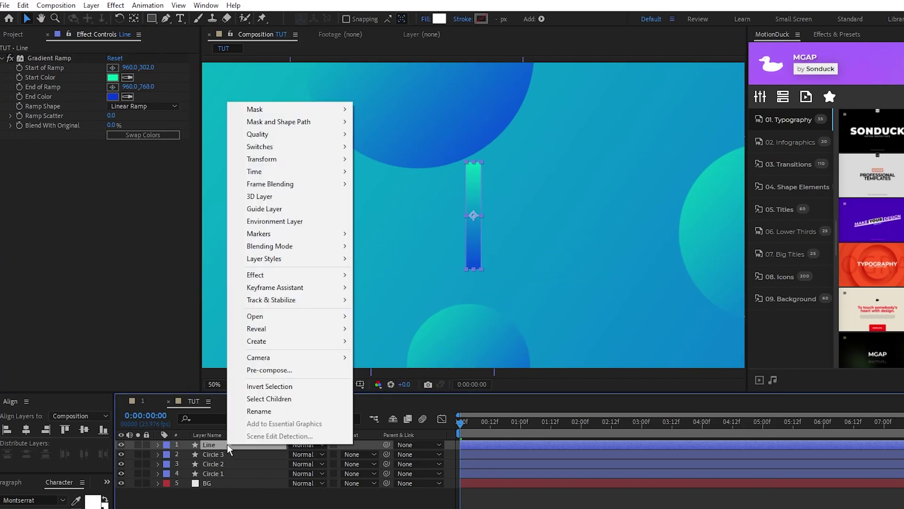
pyautogui.click(323, 370)
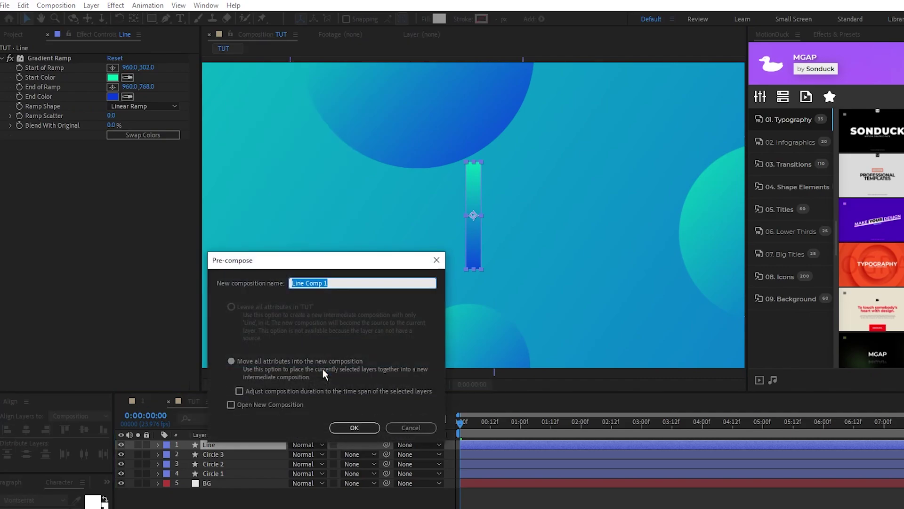
pyautogui.write('Line')
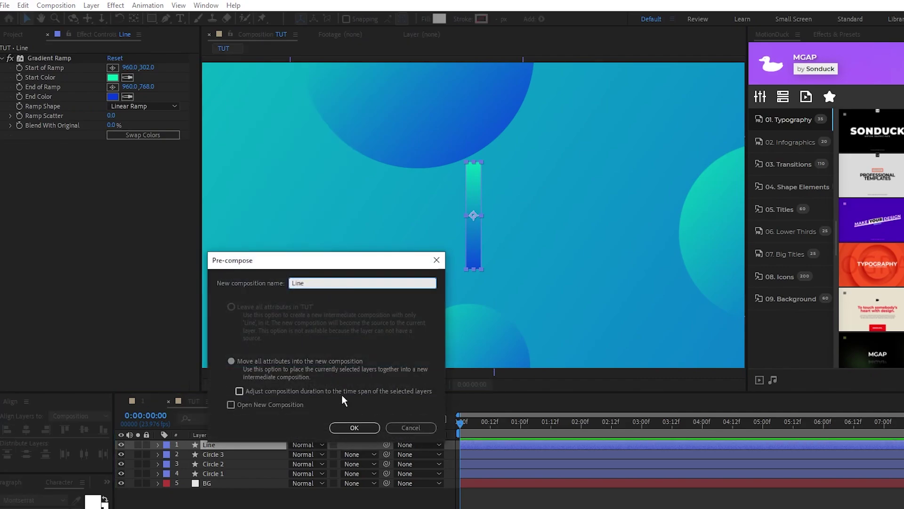
pyautogui.click(362, 426)
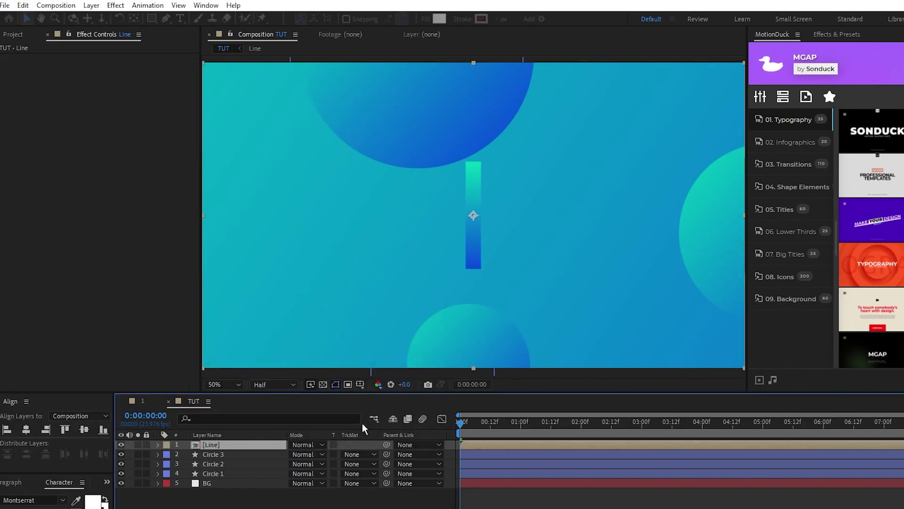
pyautogui.doubleClick(212, 445)
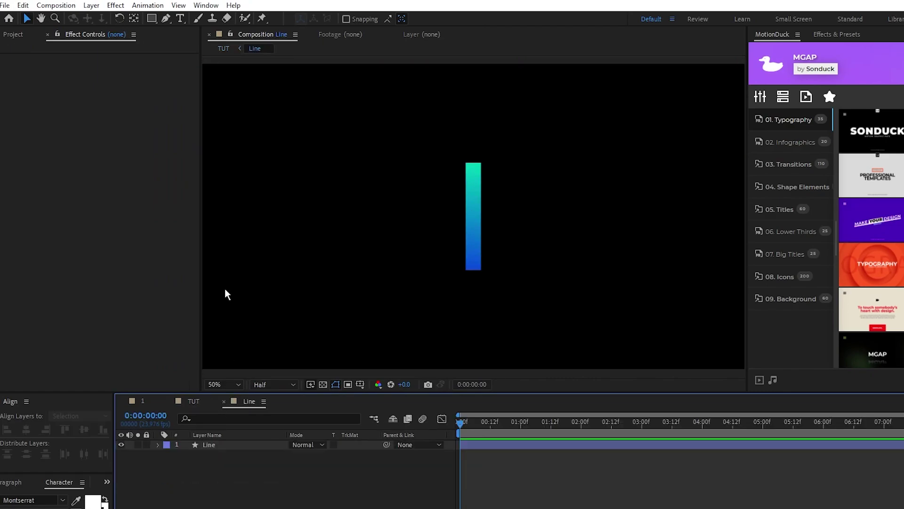
# - Resize the Line composition to 158 × 467 px around the bar
pyautogui.click(56, 5)
pyautogui.click(81, 33)
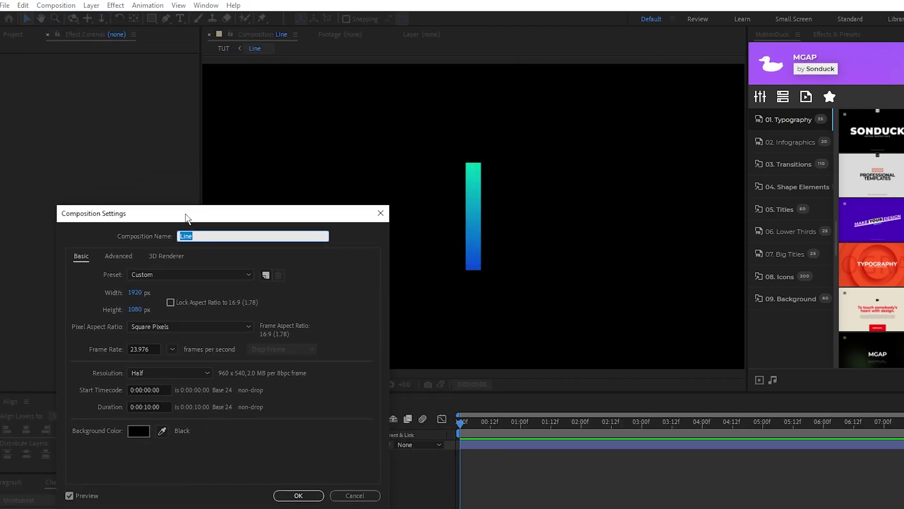
pyautogui.moveTo(135, 292); pyautogui.dragTo(60, 298)
pyautogui.moveTo(134, 309); pyautogui.dragTo(54, 309)
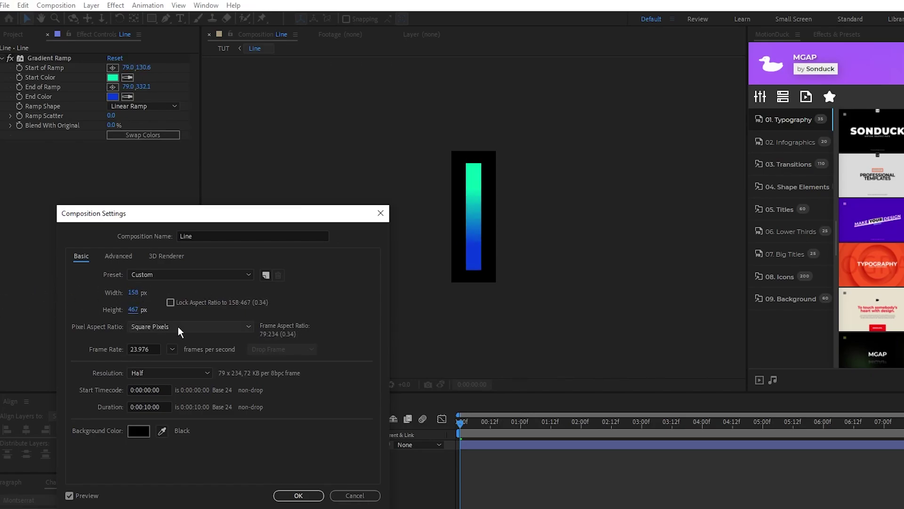
pyautogui.press('Return')
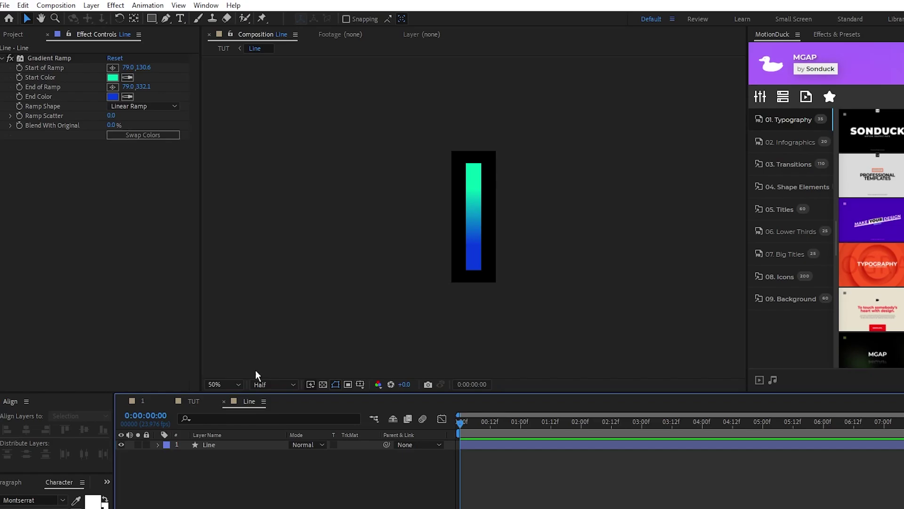
# - Move the gradient line to the lower left and keyframe its Position rising to Y 261 at 9:23
pyautogui.click(200, 404)
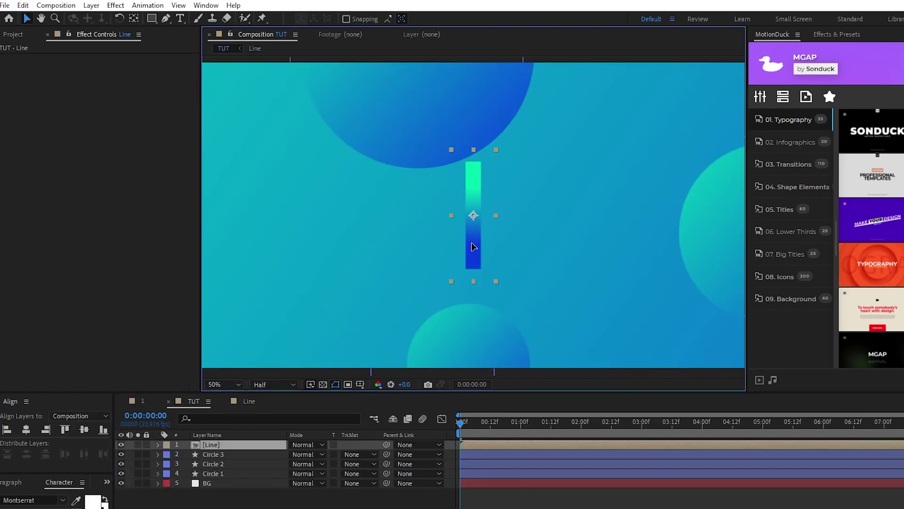
pyautogui.moveTo(472, 247); pyautogui.dragTo(237, 324)
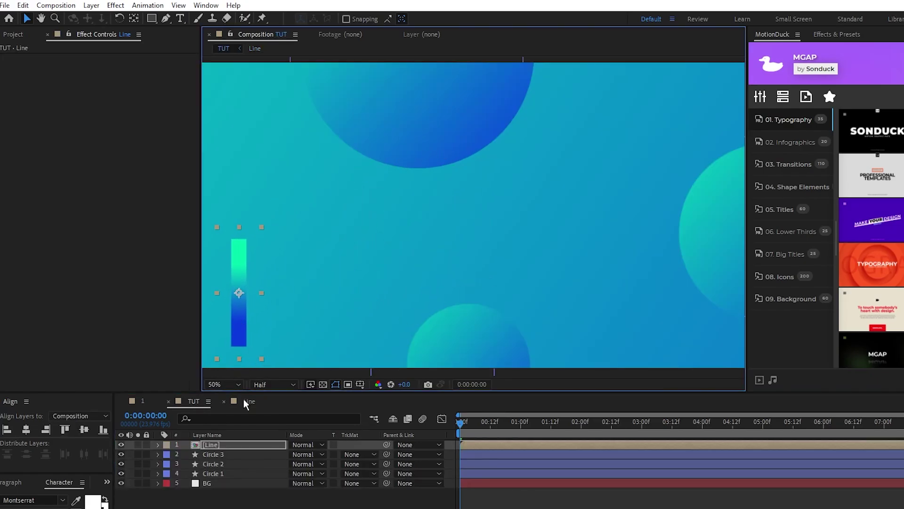
pyautogui.press('p')
pyautogui.click(187, 455)
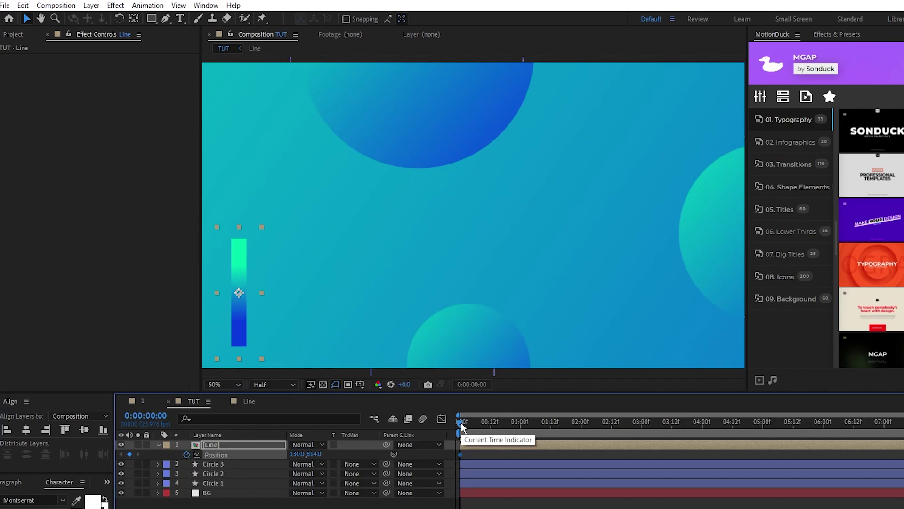
pyautogui.moveTo(460, 426); pyautogui.dragTo(902, 426)
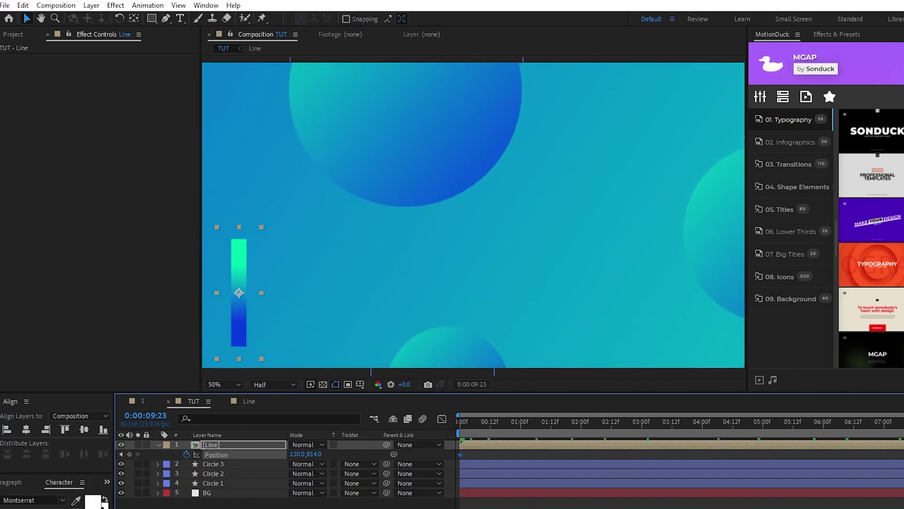
pyautogui.moveTo(314, 455); pyautogui.dragTo(145, 446)
pyautogui.moveTo(461, 423)
pyautogui.mouseDown()
pyautogui.moveTo(722, 445)
pyautogui.moveTo(886, 438)
pyautogui.moveTo(467, 422)
pyautogui.mouseUp()
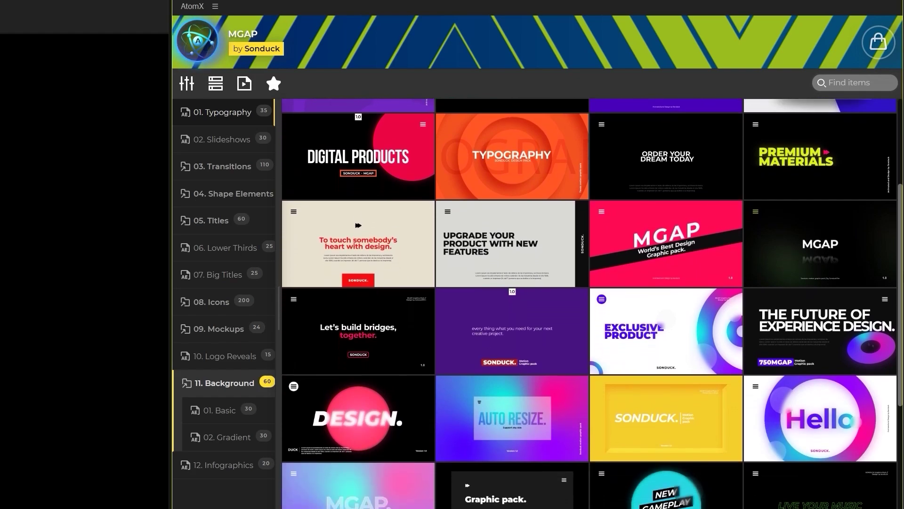
# - Replace the gradient template's second text line, under TIENDA., with 750
pyautogui.scroll(-1, 589, 301)
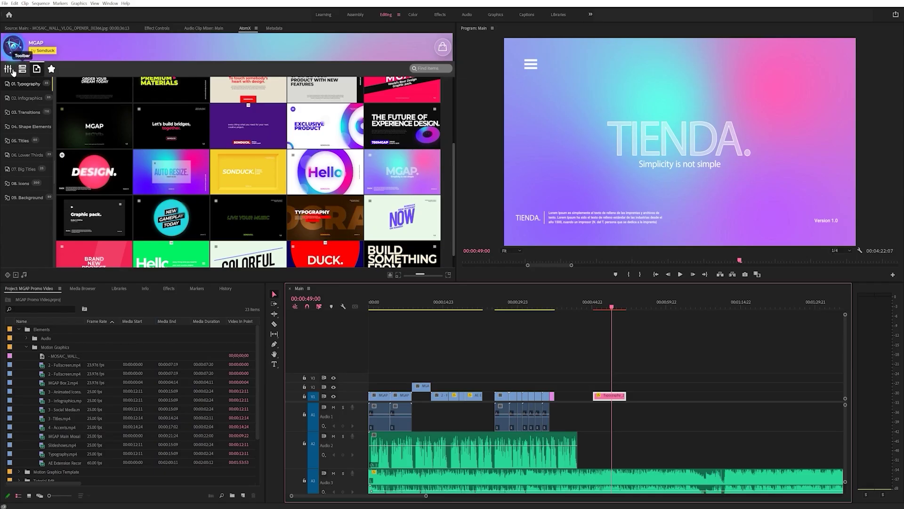
pyautogui.click(781, 309)
pyautogui.press('Tab')
pyautogui.write('750')
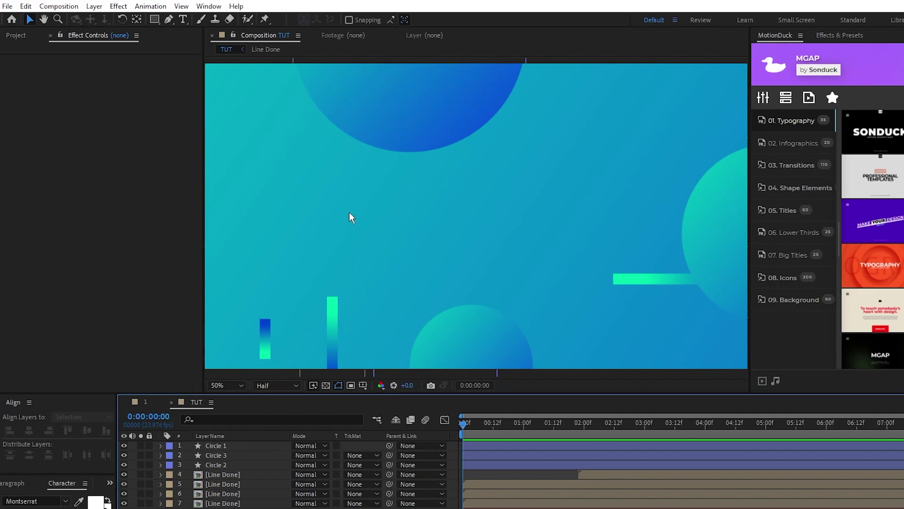
# - Create a white '+' text layer in the TUT comp at 302 px
pyautogui.click(184, 19)
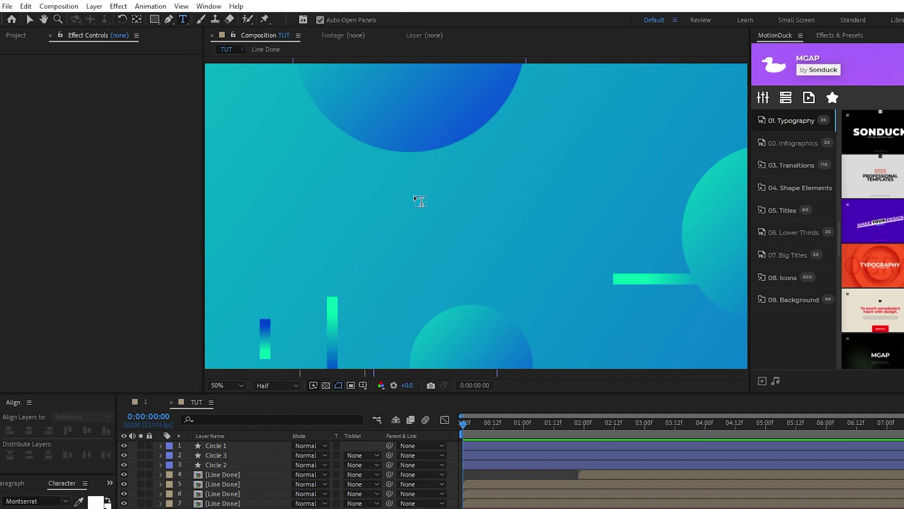
pyautogui.click(430, 203)
pyautogui.write('+')
pyautogui.click(29, 19)
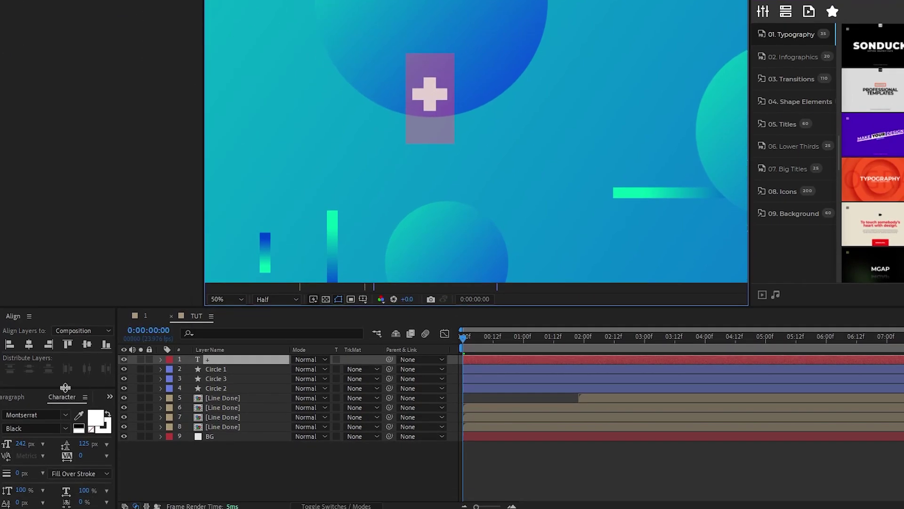
pyautogui.moveTo(65, 387); pyautogui.dragTo(65, 381)
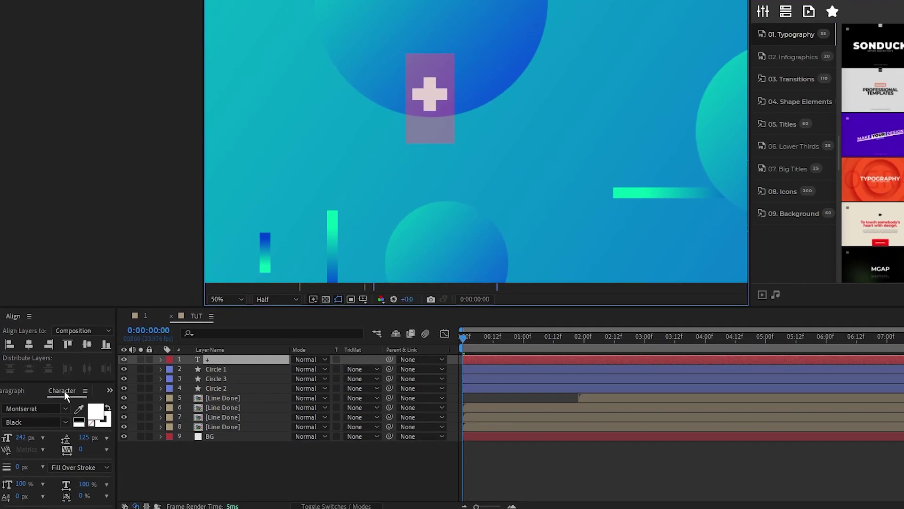
pyautogui.moveTo(20, 437); pyautogui.dragTo(48, 437)
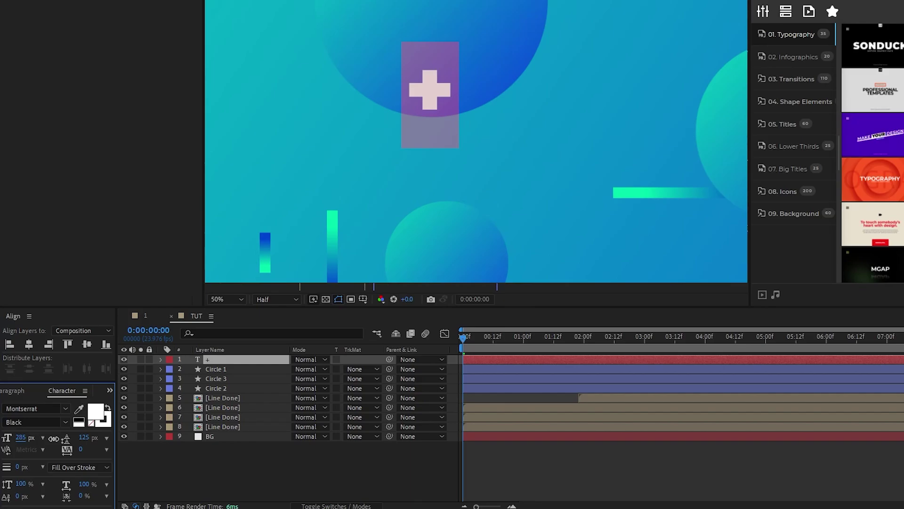
pyautogui.click(96, 411)
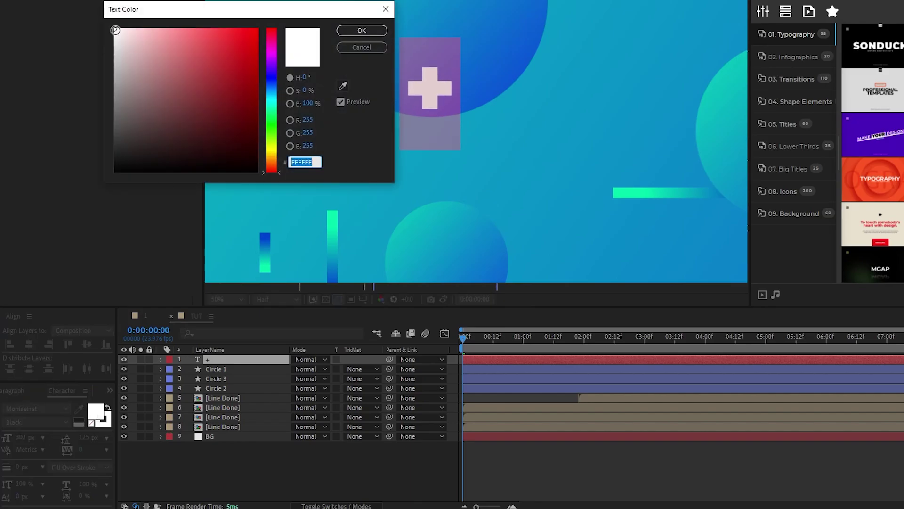
pyautogui.click(362, 30)
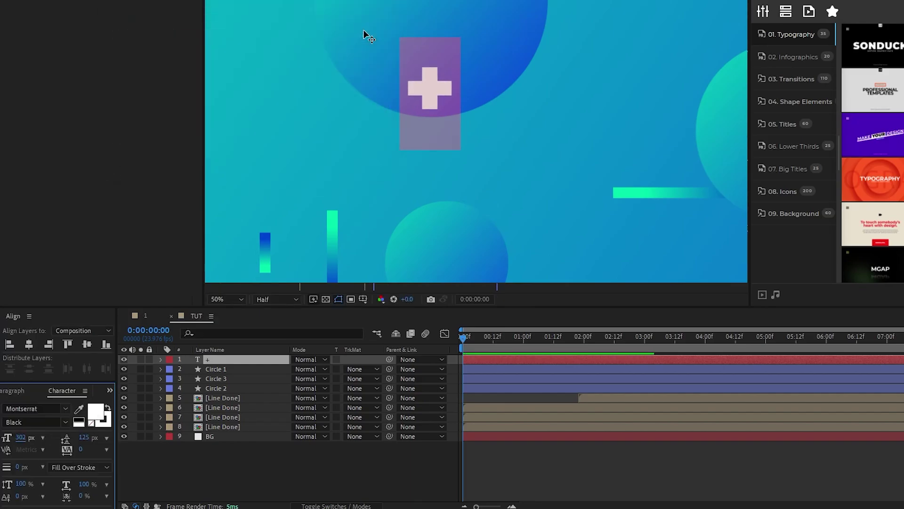
# - Centre the plus sign's anchor point and align the layer to the comp's centre
pyautogui.click(398, 447)
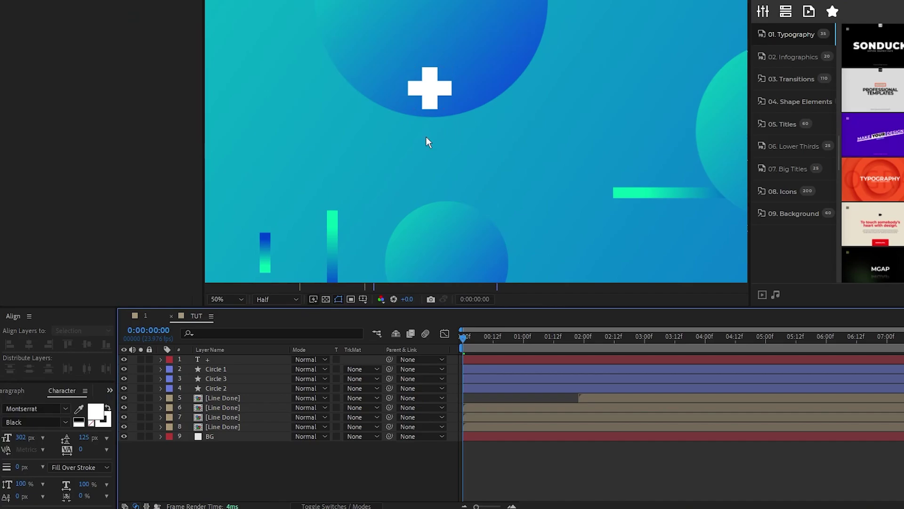
pyautogui.click(259, 359)
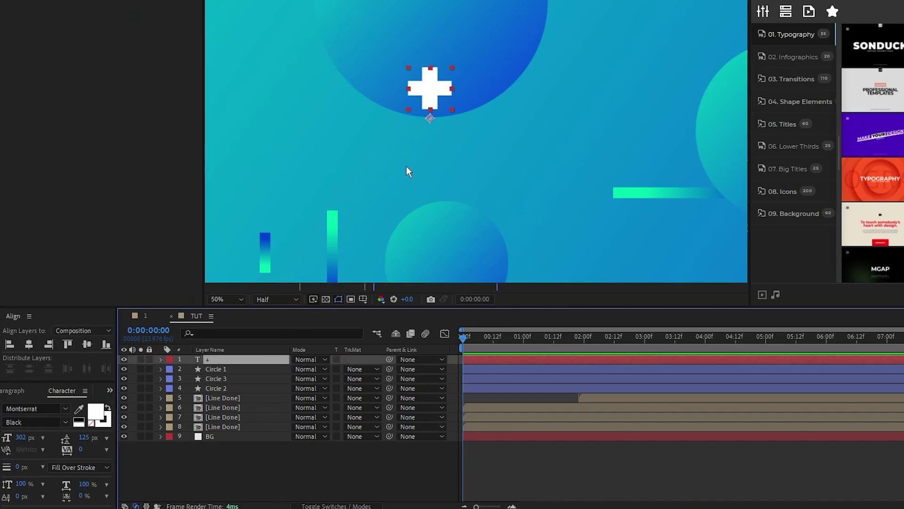
pyautogui.hotkey('ctrl', 'alt', 'Home')
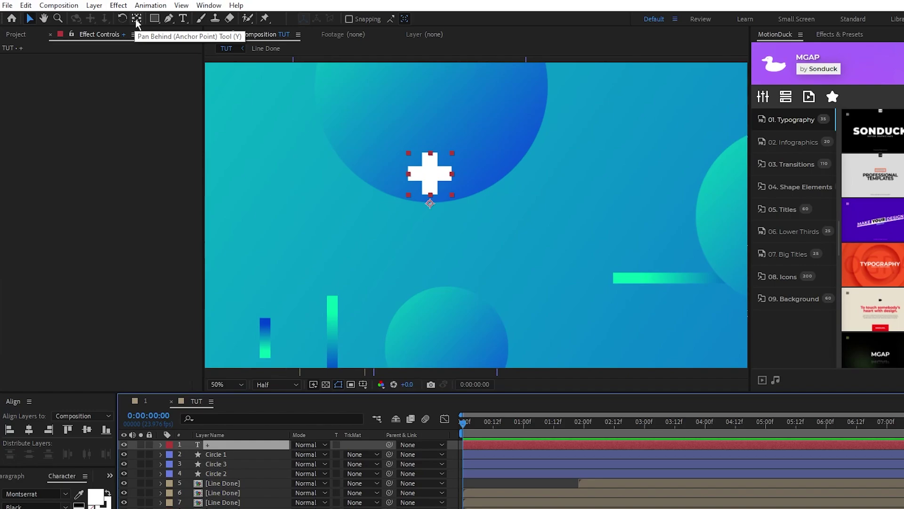
pyautogui.click(137, 19)
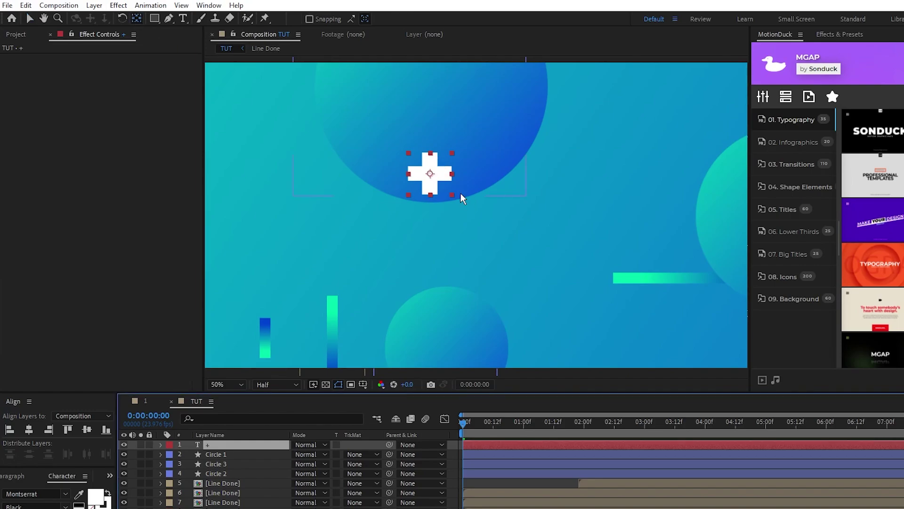
pyautogui.press('v')
pyautogui.click(29, 428)
pyautogui.click(87, 429)
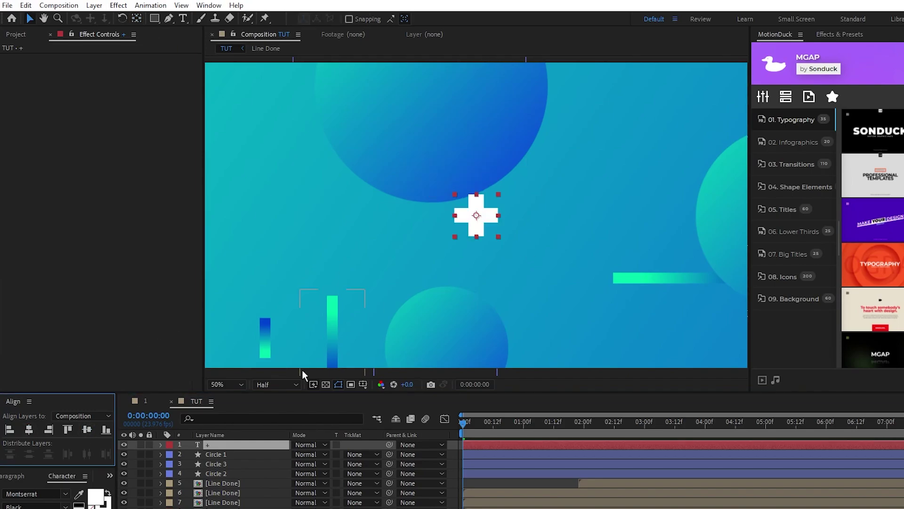
# - Add a time*50 expression to the plus sign's Rotation so it spins continuously
pyautogui.press('r')
pyautogui.keyDown('alt'); pyautogui.click(189, 454); pyautogui.keyUp('alt')
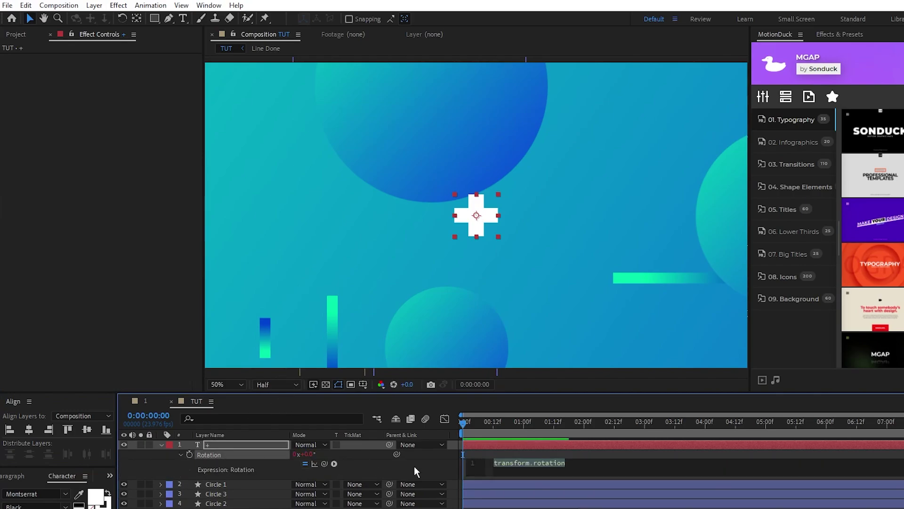
pyautogui.write('time')
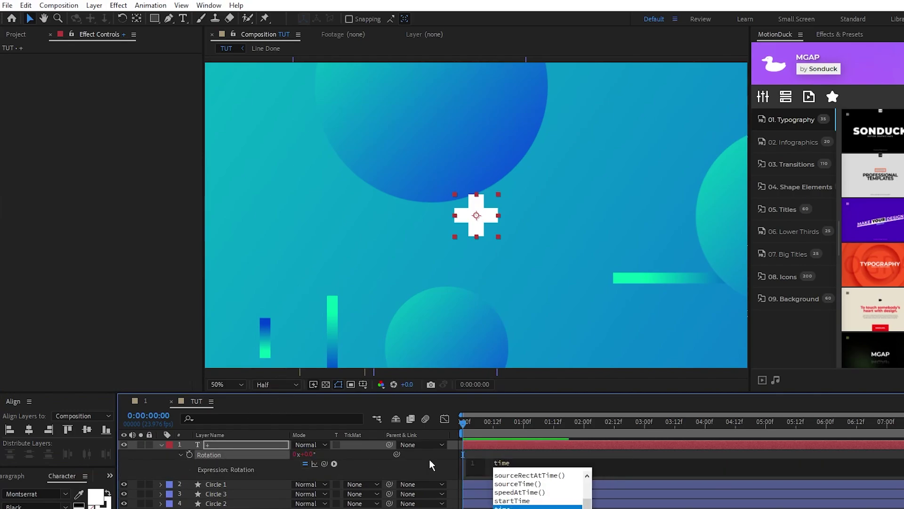
pyautogui.write('*50')
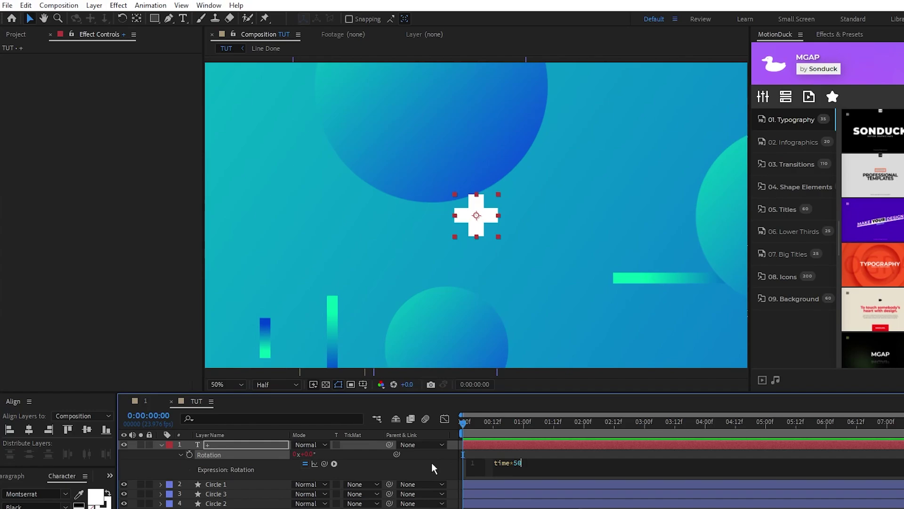
pyautogui.click(431, 462)
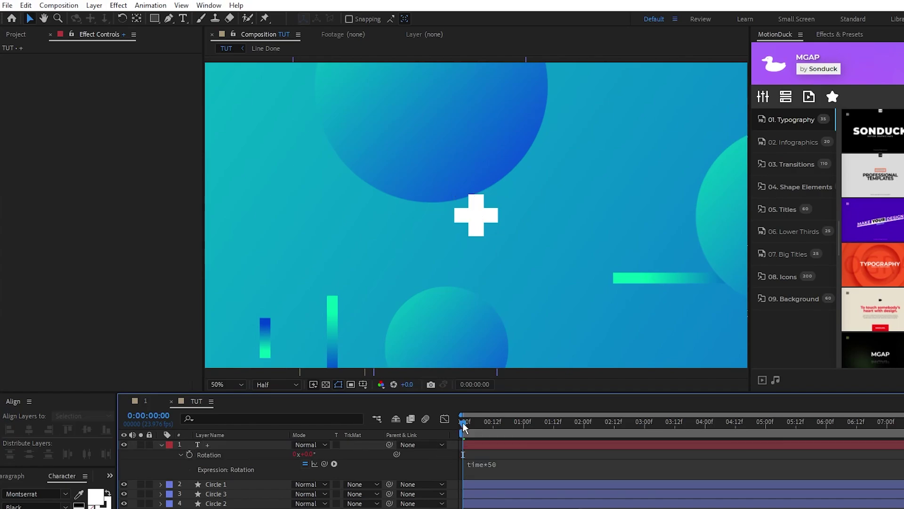
pyautogui.moveTo(464, 427)
pyautogui.mouseDown()
pyautogui.moveTo(855, 459)
pyautogui.moveTo(869, 449)
pyautogui.moveTo(460, 427)
pyautogui.mouseUp()
# - Pre-compose the plus layer into a new composition named Cross
pyautogui.click(161, 445)
pyautogui.rightClick(213, 445)
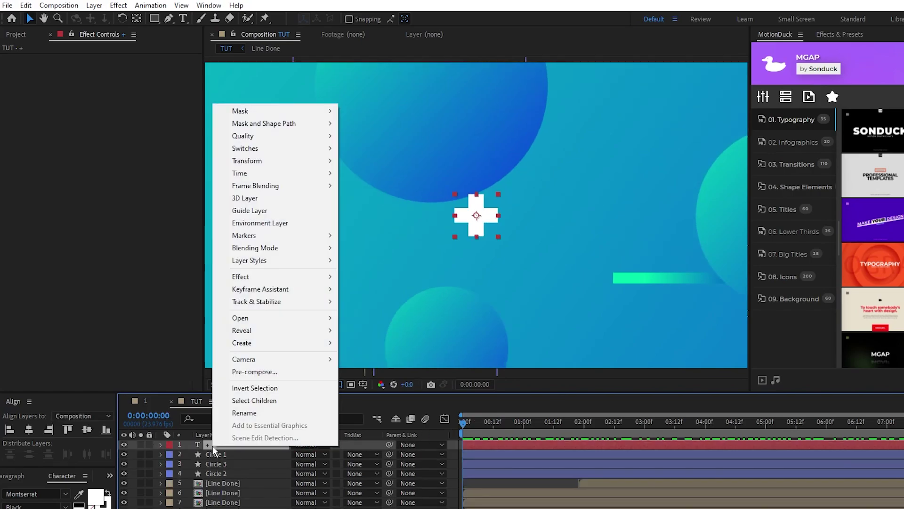
pyautogui.click(266, 372)
pyautogui.write('Cross')
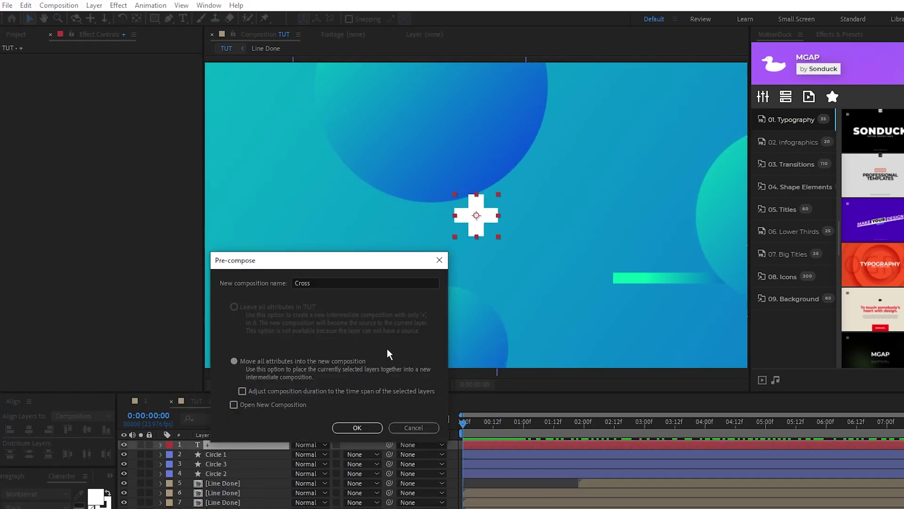
pyautogui.click(356, 427)
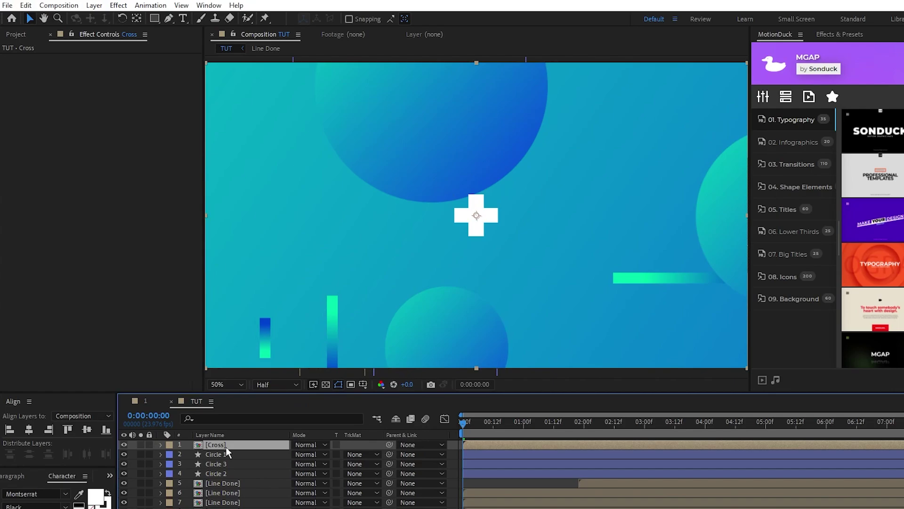
# - Duplicate Cross twice, scatter the copies, and tilt them, the upper-right one to 14°
pyautogui.hotkey('ctrl', 'd')
pyautogui.moveTo(471, 234); pyautogui.dragTo(642, 347)
pyautogui.click(473, 231)
pyautogui.hotkey('ctrl', 'd')
pyautogui.press('r')
pyautogui.moveTo(304, 464); pyautogui.dragTo(223, 482)
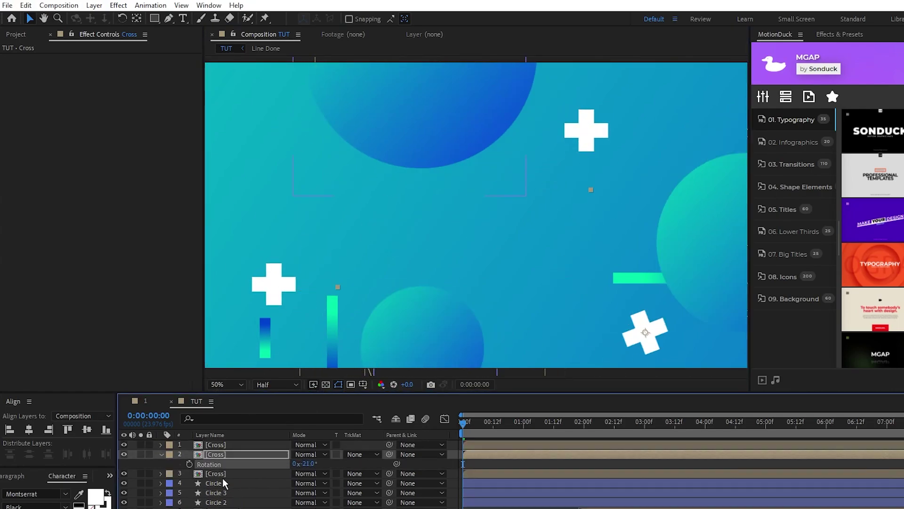
pyautogui.click(216, 473)
pyautogui.press('r')
pyautogui.moveTo(304, 483); pyautogui.dragTo(306, 454)
pyautogui.click(227, 445)
pyautogui.press('r')
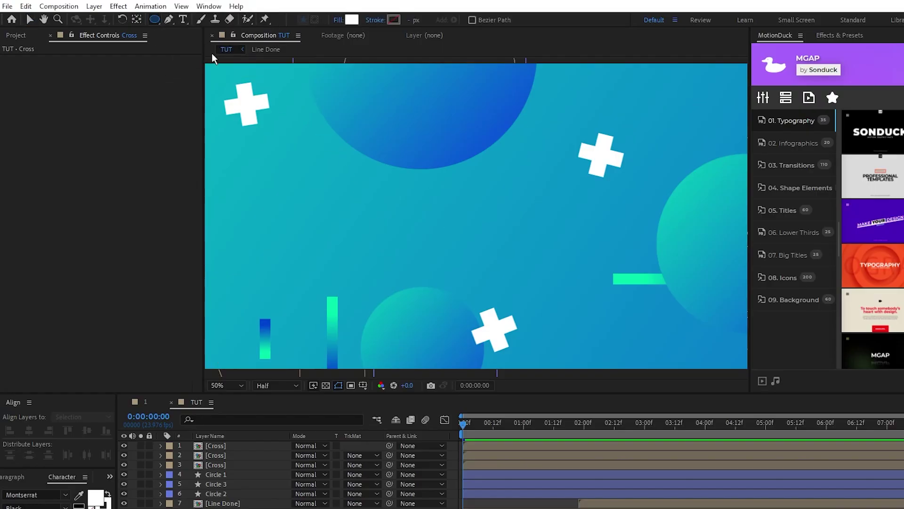
# - Draw a small ellipse shape just below the top circle at 100% zoom
pyautogui.press('.')
pyautogui.moveTo(384, 189); pyautogui.dragTo(394, 200)
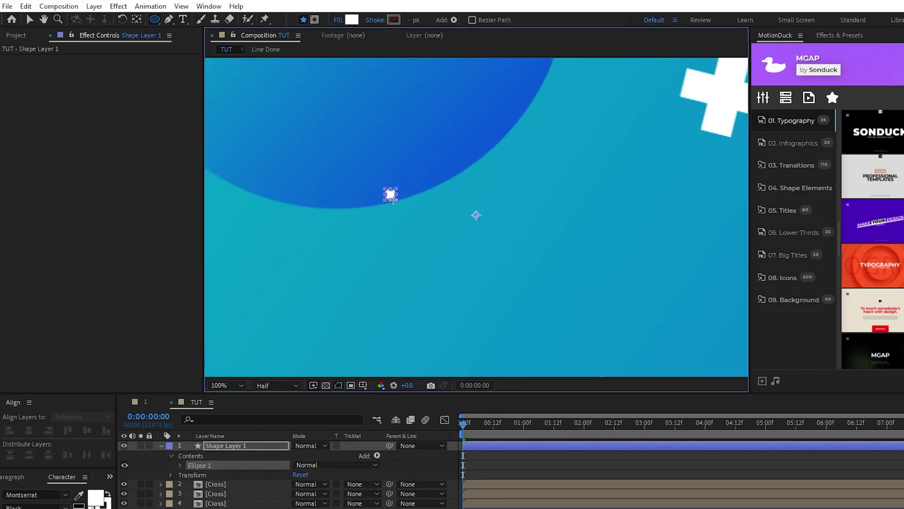
pyautogui.press('v')
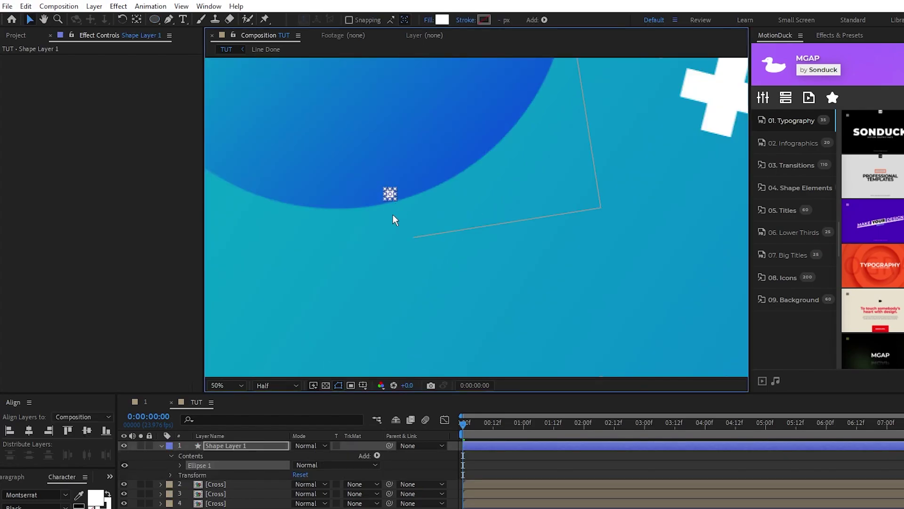
pyautogui.press(',')
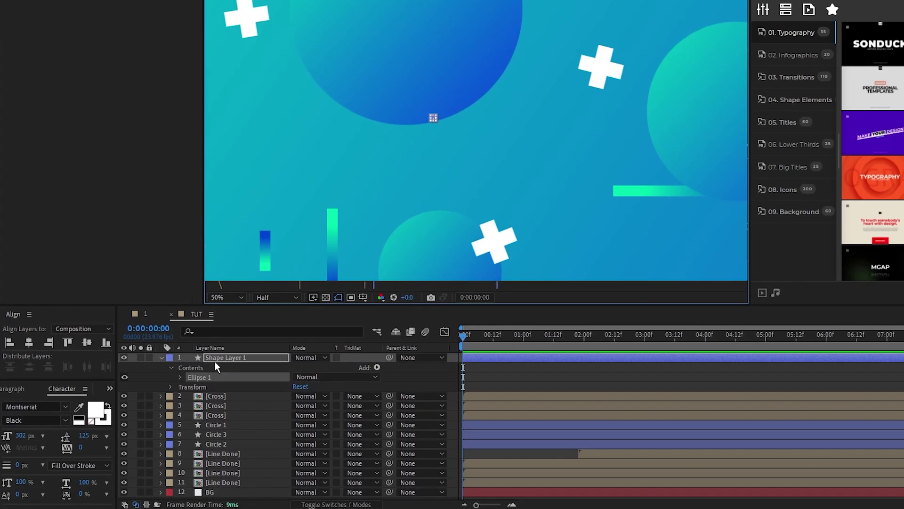
# - Rename the shape layer to Dot 1 and open its Contents Add menu
pyautogui.press('Return')
pyautogui.write('Dot 1')
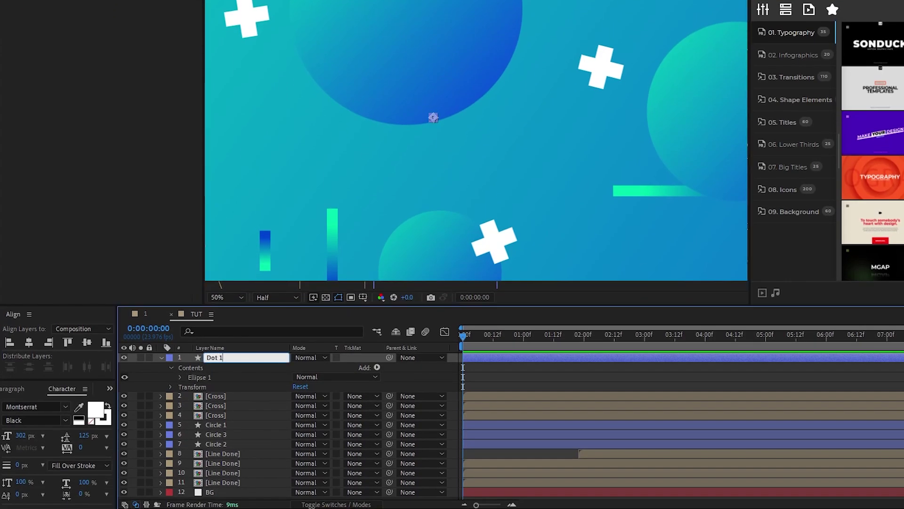
pyautogui.press('Return')
pyautogui.click(377, 367)
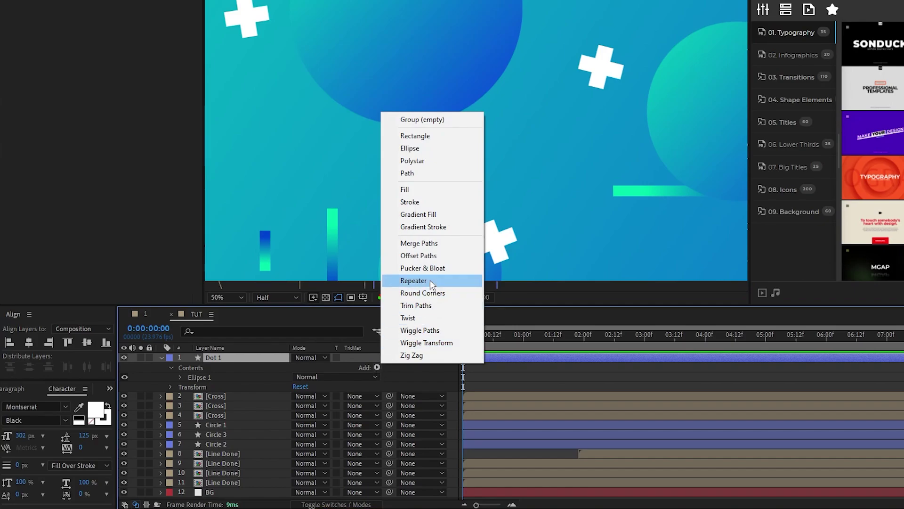
# - Add two Repeaters to Dot 1, giving Repeater 2 nine copies with position offset 0, 100
pyautogui.click(430, 279)
pyautogui.click(376, 367)
pyautogui.click(431, 280)
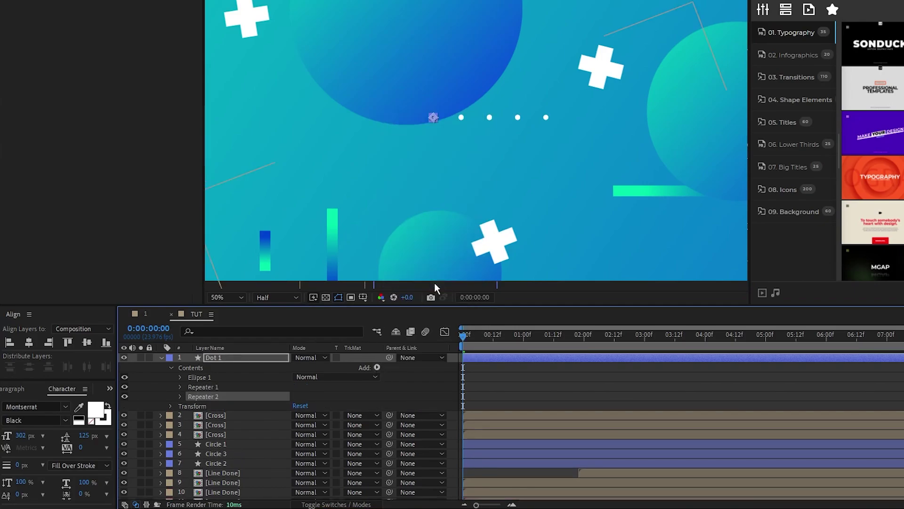
pyautogui.click(181, 396)
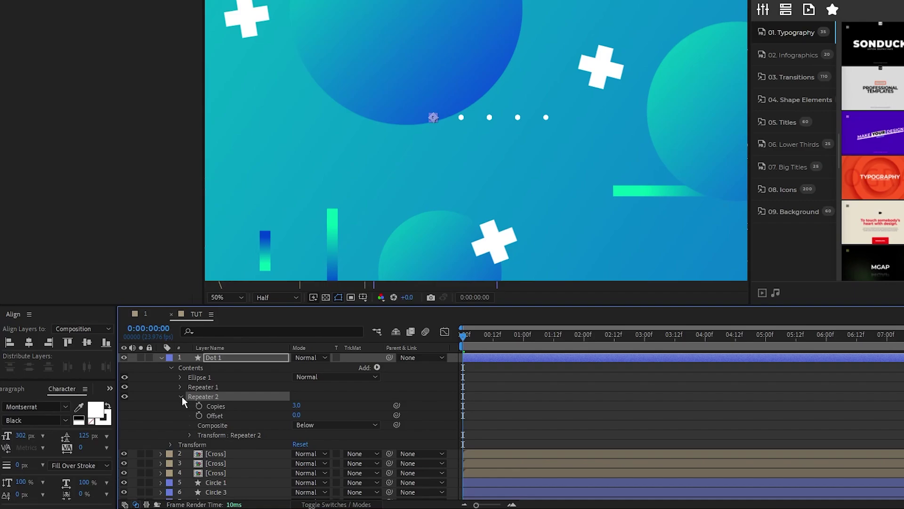
pyautogui.click(298, 406)
pyautogui.write('9')
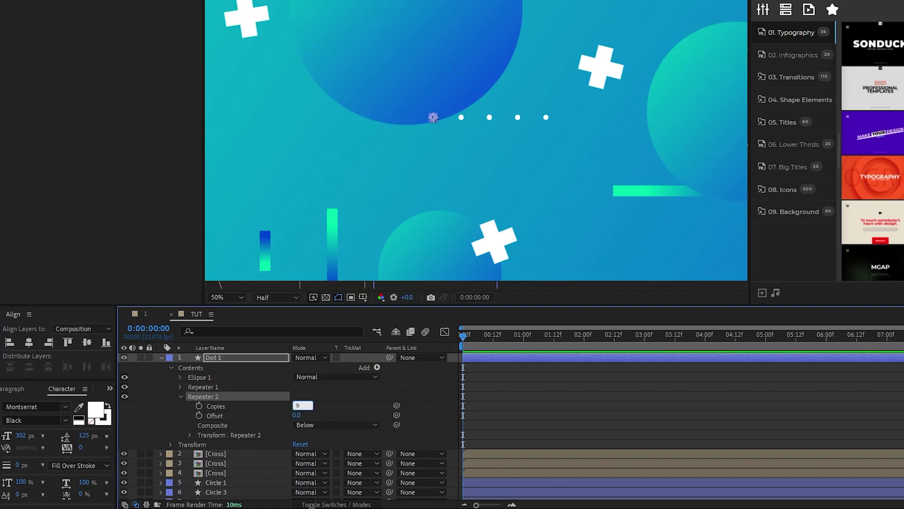
pyautogui.press('Return')
pyautogui.click(190, 434)
pyautogui.scroll(-3, 190, 433)
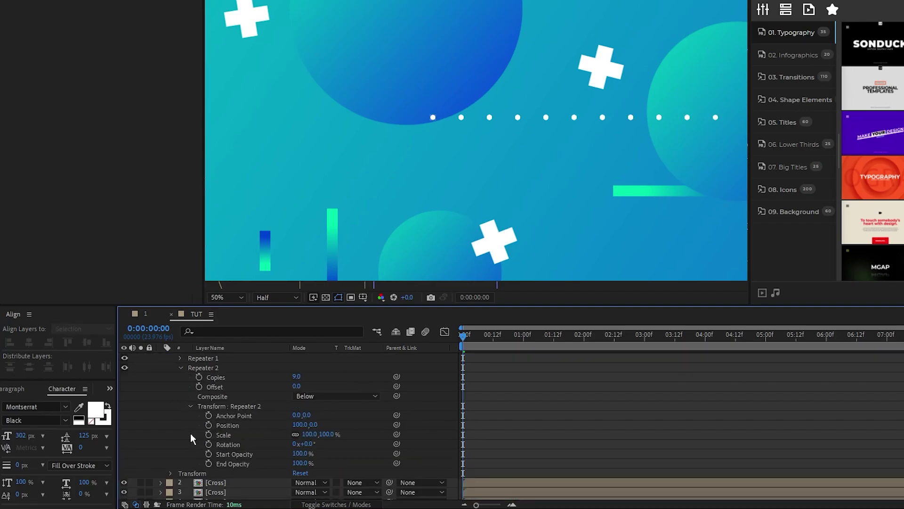
pyautogui.click(295, 425)
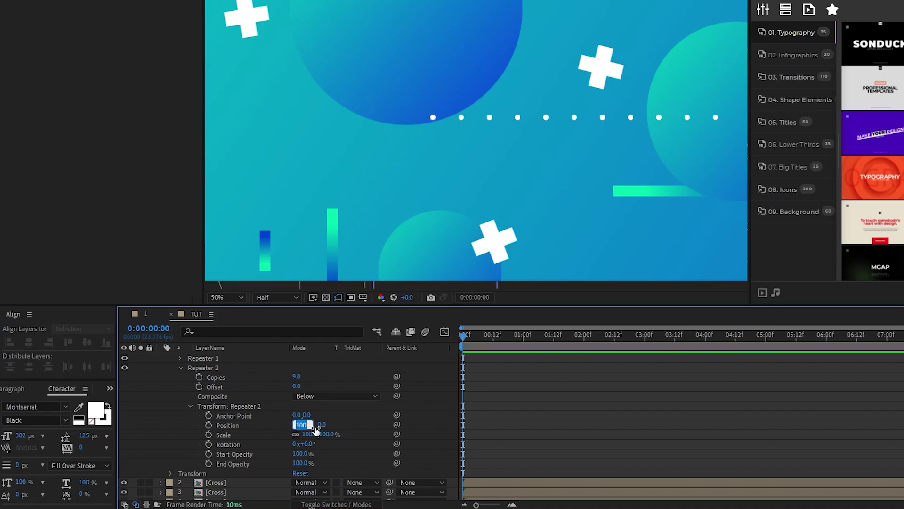
pyautogui.write('0')
pyautogui.press('Return')
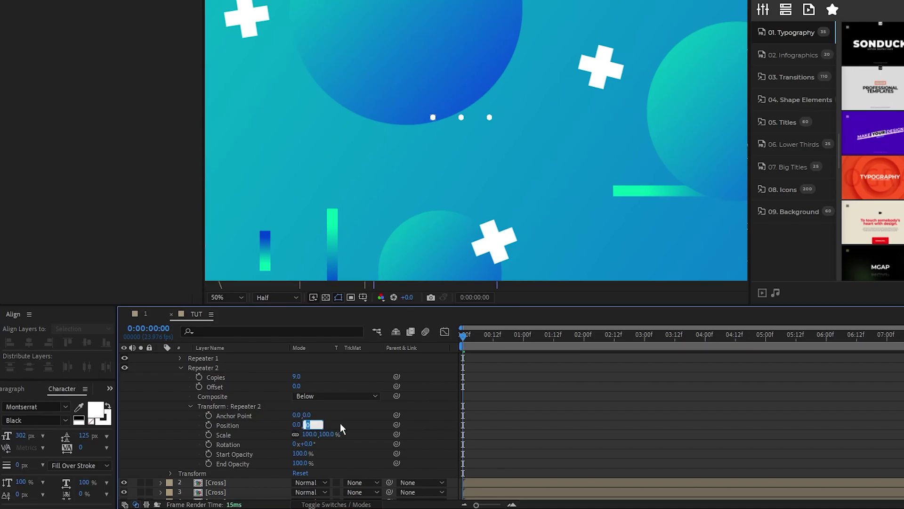
pyautogui.write('100')
pyautogui.press('Return')
# - Move the Dot 1 grid upward by adjusting its Position
pyautogui.scroll(3, 255, 397)
pyautogui.click(241, 358)
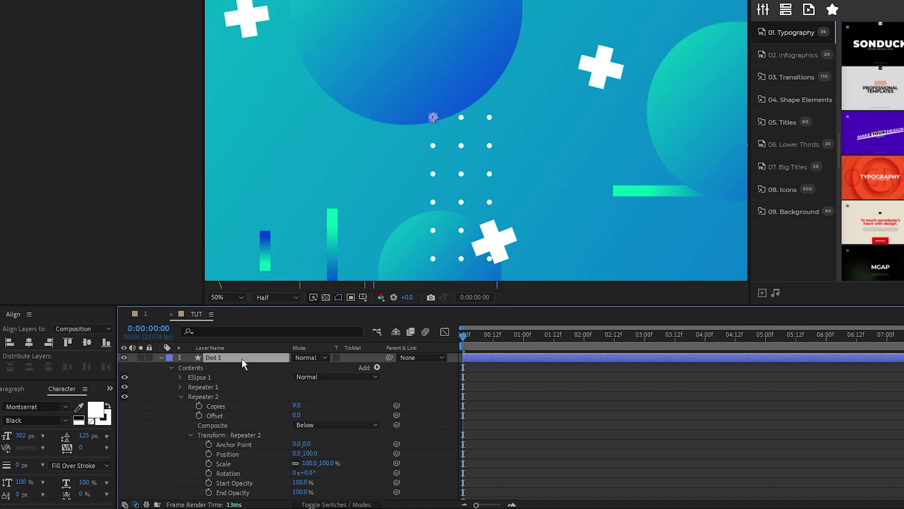
pyautogui.press('p')
pyautogui.moveTo(315, 367); pyautogui.dragTo(283, 393)
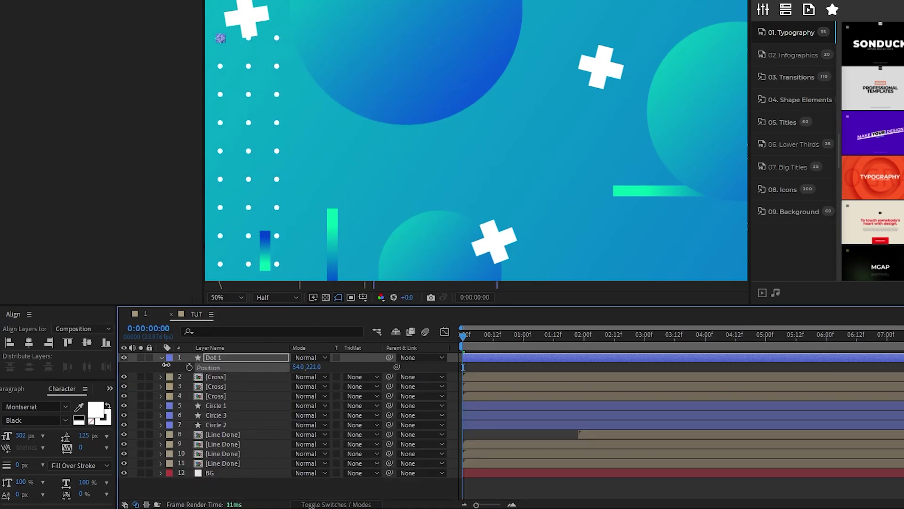
# - Shift Dot 1 left, then duplicate it as Dot 2, rotated 90° and moved lower right
pyautogui.moveTo(317, 366); pyautogui.dragTo(407, 387)
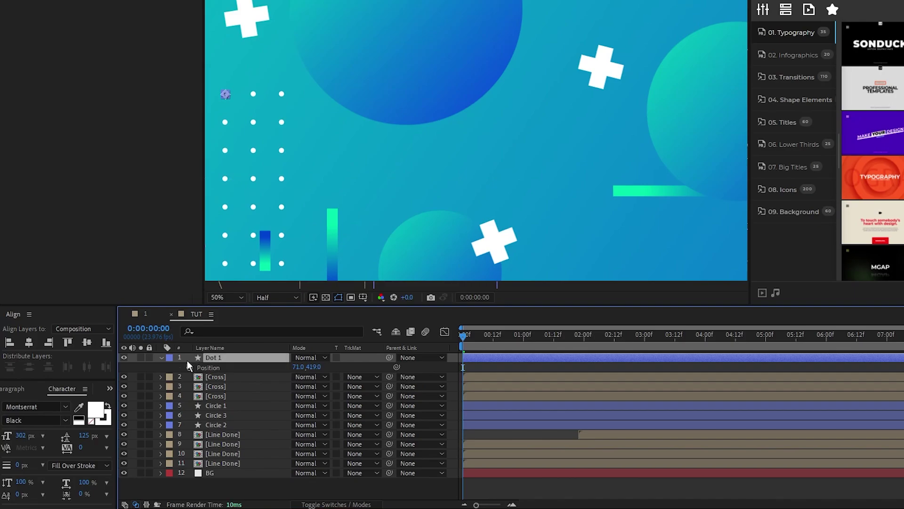
pyautogui.press('p')
pyautogui.hotkey('ctrl', 'd')
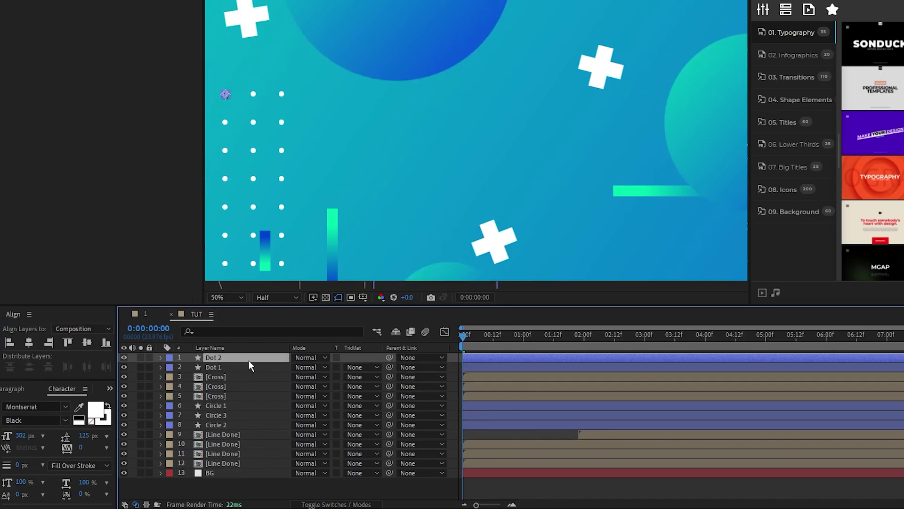
pyautogui.press('r')
pyautogui.click(310, 366)
pyautogui.write('90')
pyautogui.click(345, 366)
pyautogui.click(222, 359)
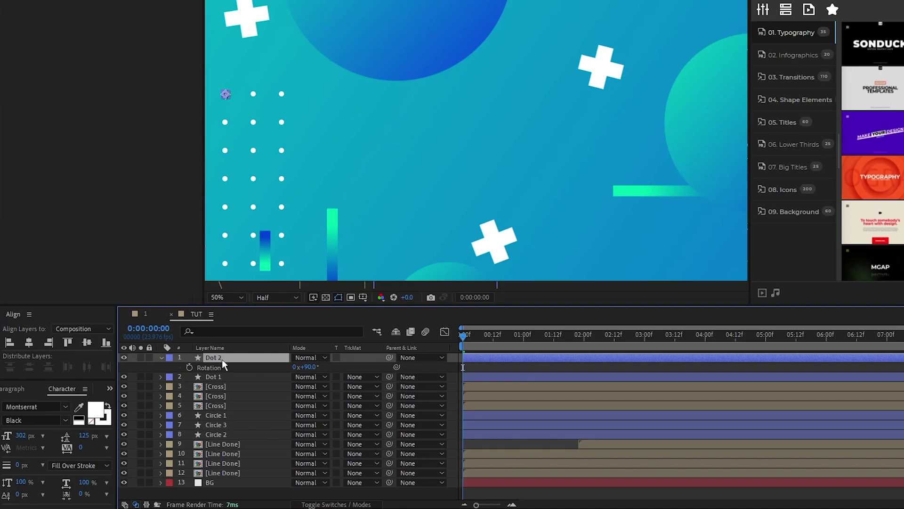
pyautogui.press('p')
pyautogui.moveTo(301, 366); pyautogui.dragTo(452, 379)
pyautogui.moveTo(320, 366); pyautogui.dragTo(471, 377)
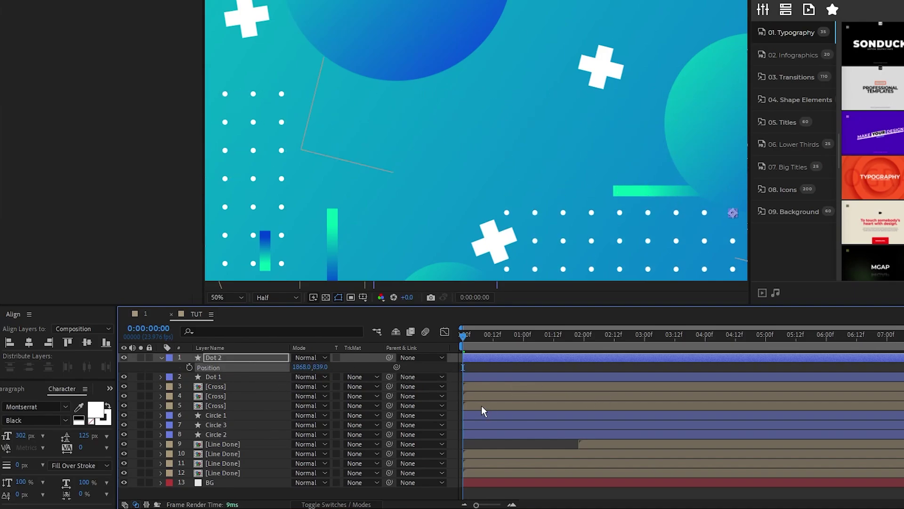
# - Pre-compose Dot 1 and Dot 2 into a new composition named Dots
pyautogui.click(159, 358)
pyautogui.keyDown('shift'); pyautogui.click(216, 368); pyautogui.keyUp('shift')
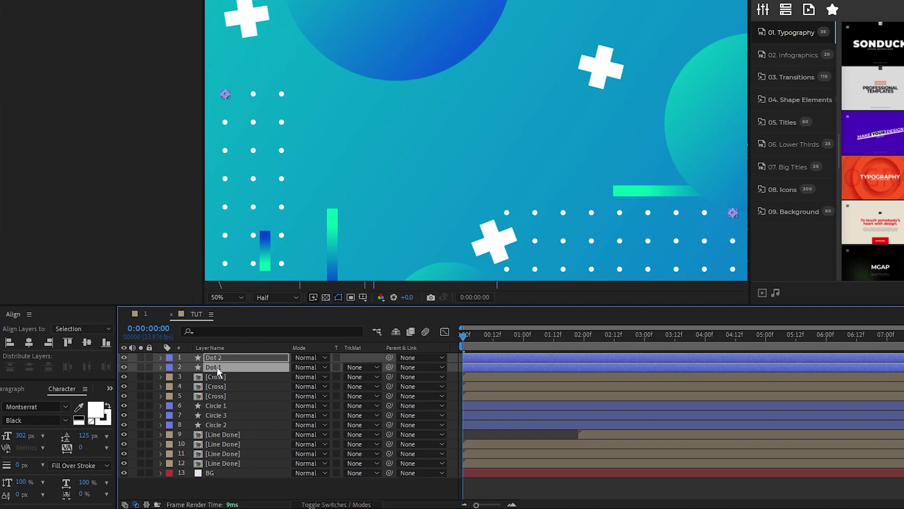
pyautogui.rightClick(217, 367)
pyautogui.click(266, 294)
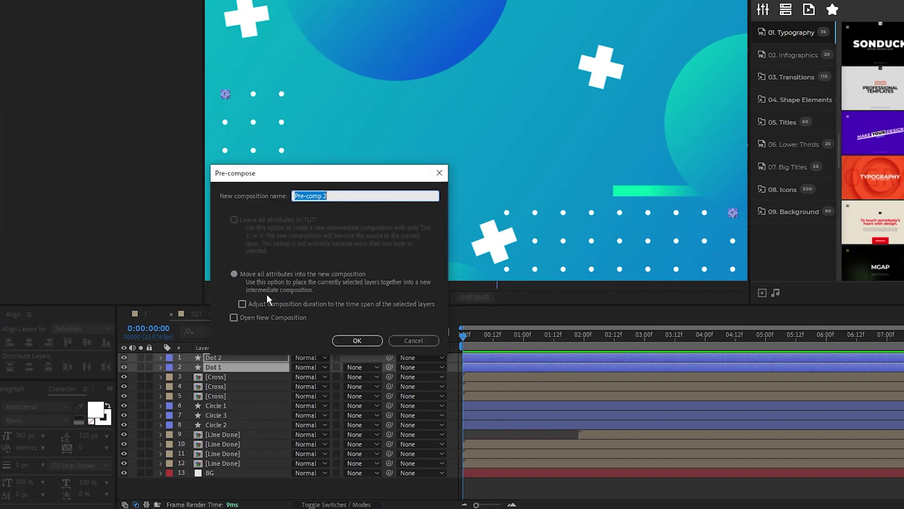
pyautogui.write('Dots')
pyautogui.click(349, 338)
# - Inside Dots, trim Dot 1 and Dot 2 to one second and add copies starting at 1s
pyautogui.doubleClick(218, 357)
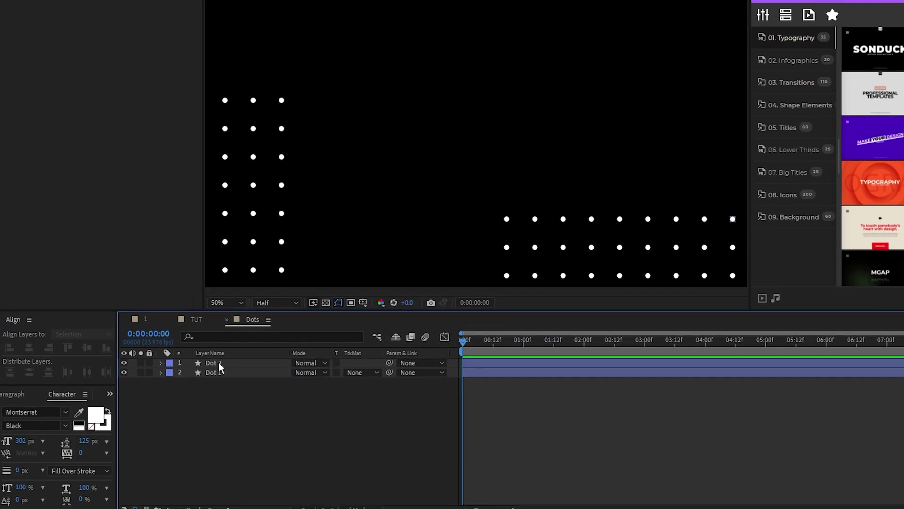
pyautogui.click(220, 392)
pyautogui.keyDown('shift'); pyautogui.click(222, 383); pyautogui.keyUp('shift')
pyautogui.hscroll(10, 595, 468)
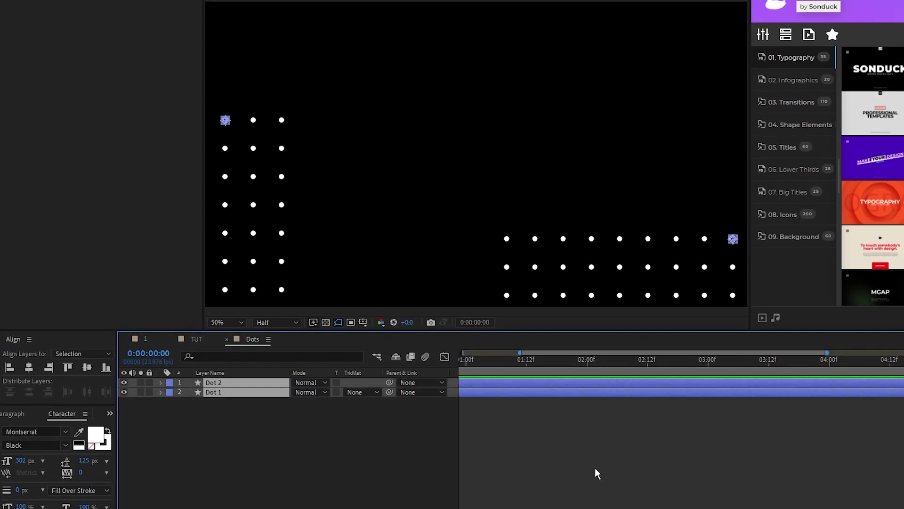
pyautogui.moveTo(898, 376); pyautogui.dragTo(587, 388)
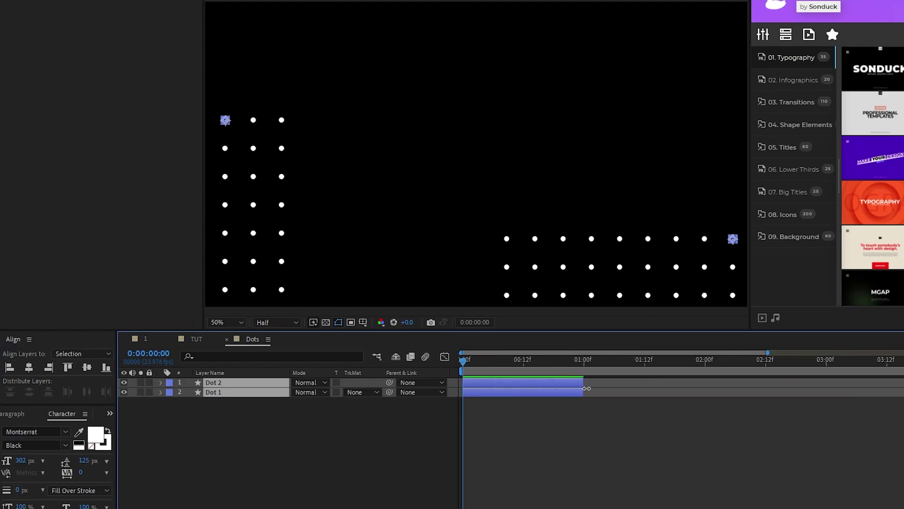
pyautogui.hotkey('ctrl', 'd')
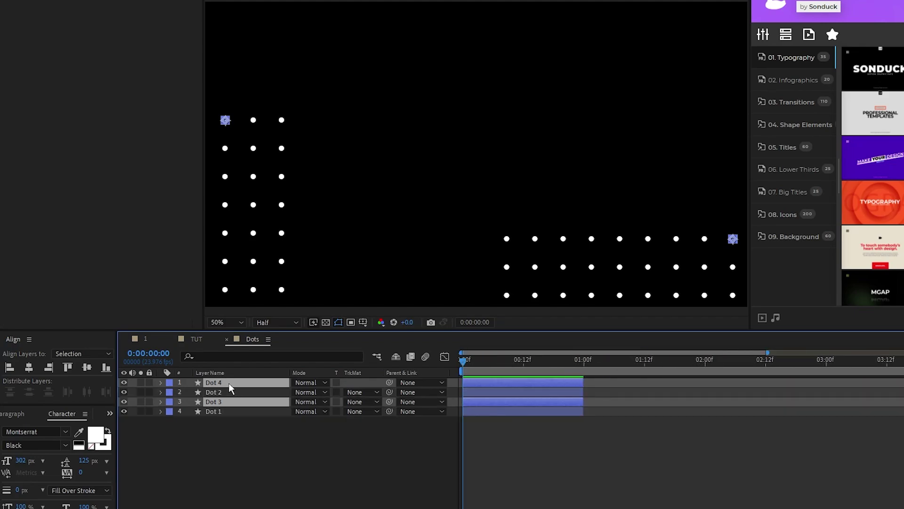
pyautogui.moveTo(468, 382); pyautogui.dragTo(590, 394)
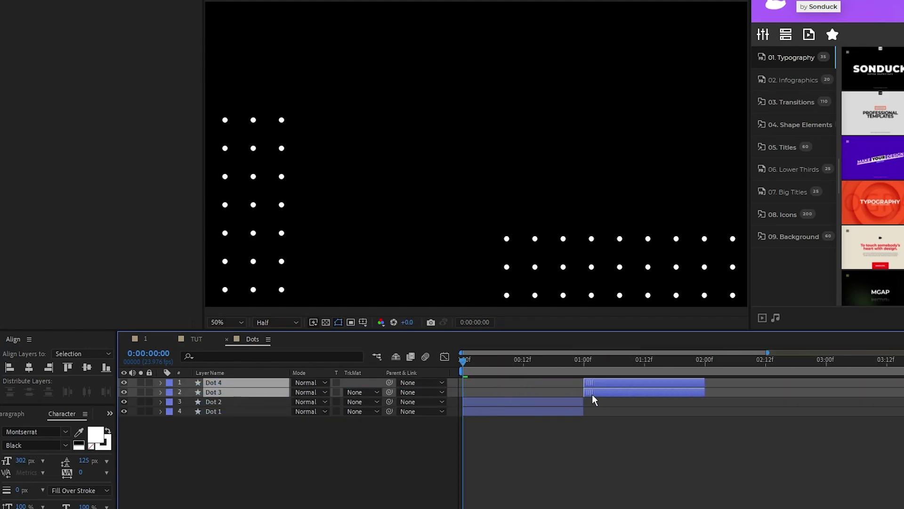
# - Reposition the copies: Dot 4 to the upper right, Dot 3 to the lower left
pyautogui.click(346, 419)
pyautogui.click(523, 360)
pyautogui.click(600, 366)
pyautogui.click(236, 392)
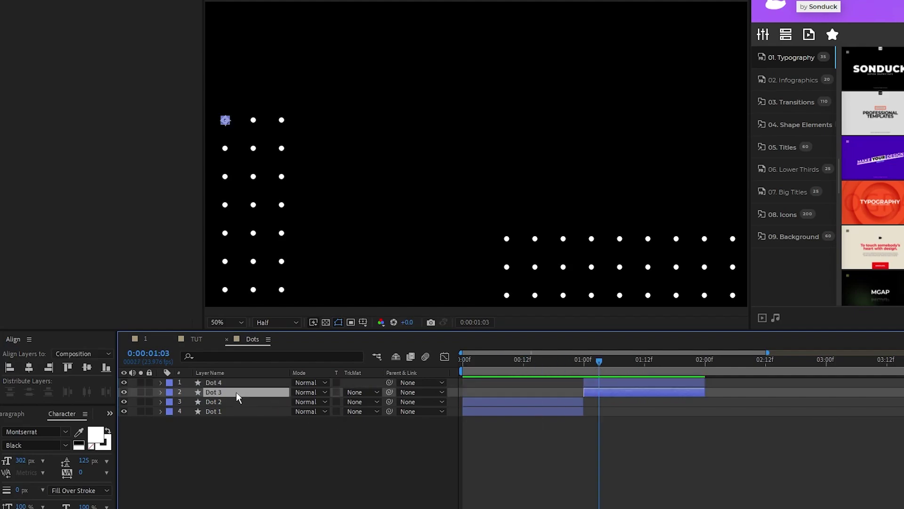
pyautogui.press('r')
pyautogui.click(213, 382)
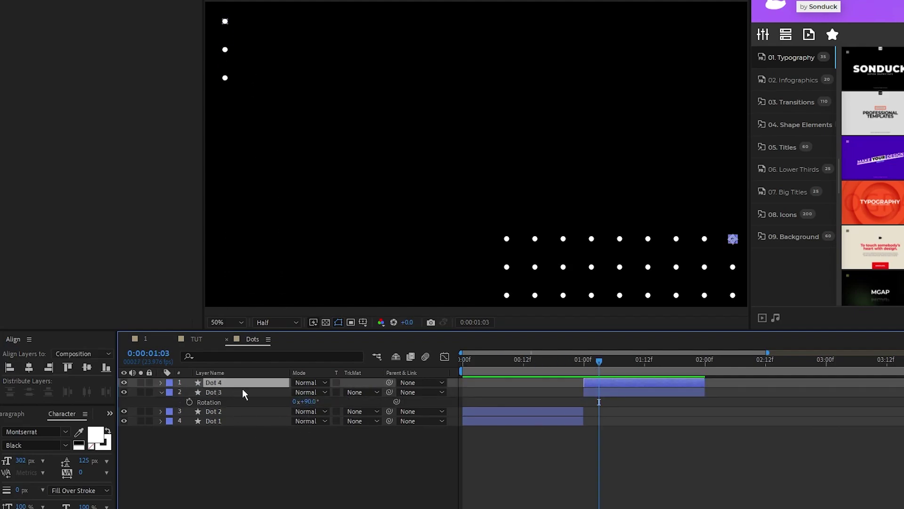
pyautogui.press('p')
pyautogui.moveTo(315, 392); pyautogui.dragTo(228, 391)
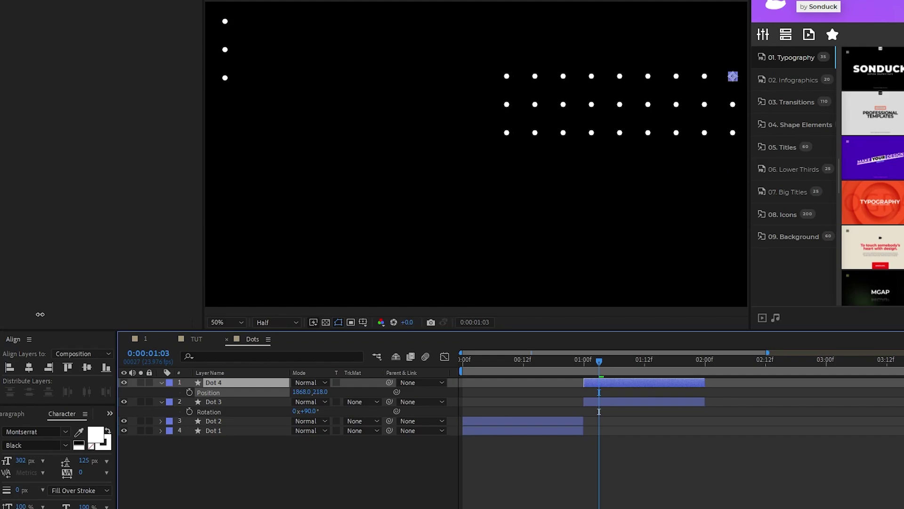
pyautogui.click(221, 401)
pyautogui.press('p')
pyautogui.moveTo(299, 410); pyautogui.dragTo(684, 476)
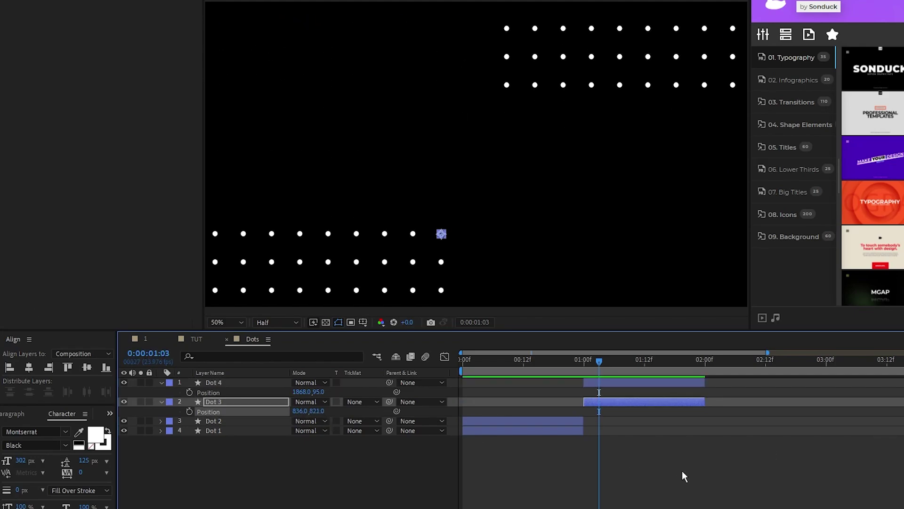
# - Duplicate Dot 3 and Dot 4 so the new pair starts at two seconds
pyautogui.keyDown('shift'); pyautogui.click(212, 382); pyautogui.keyUp('shift')
pyautogui.hotkey('ctrl', 'd')
pyautogui.moveTo(644, 383); pyautogui.dragTo(765, 382)
pyautogui.click(735, 361)
pyautogui.hotkey('ctrl', 'd')
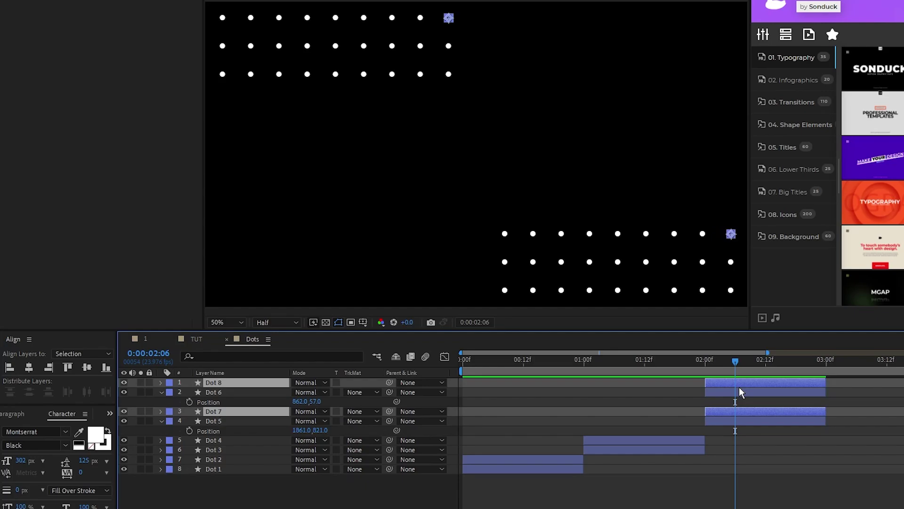
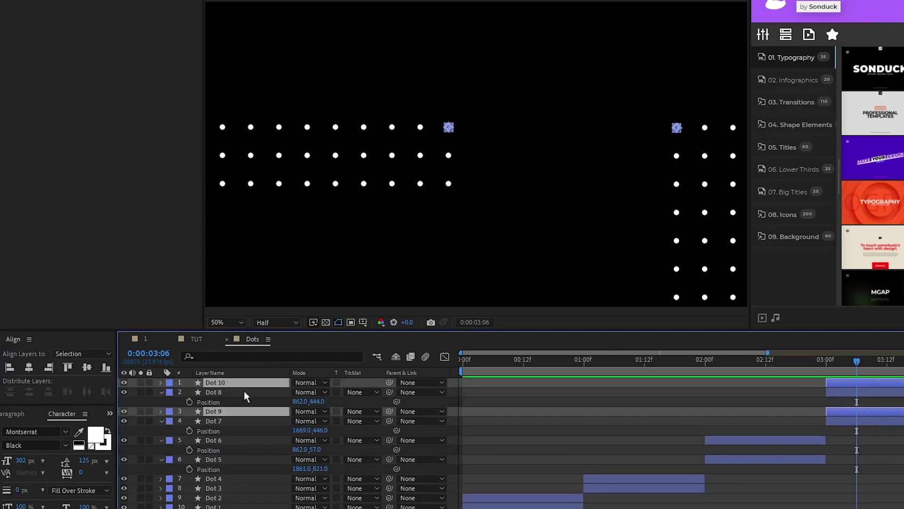
# - Move Dot 9 up beside Dot 10 and shift both dot grids to new positions
pyautogui.moveTo(222, 411); pyautogui.dragTo(219, 388)
pyautogui.press('p')
pyautogui.moveTo(302, 391); pyautogui.dragTo(473, 412)
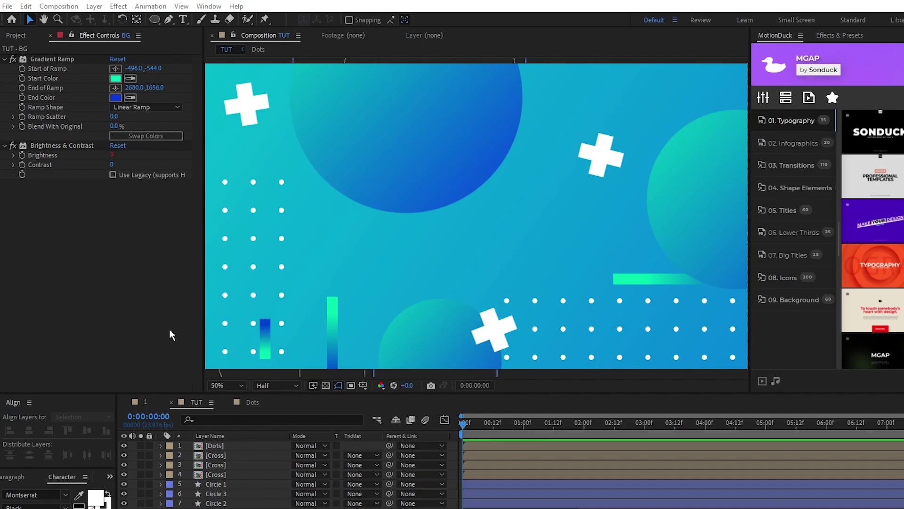
# - Add a new adjustment layer at the top of the TUT composition
pyautogui.click(94, 7)
pyautogui.moveTo(255, 24)
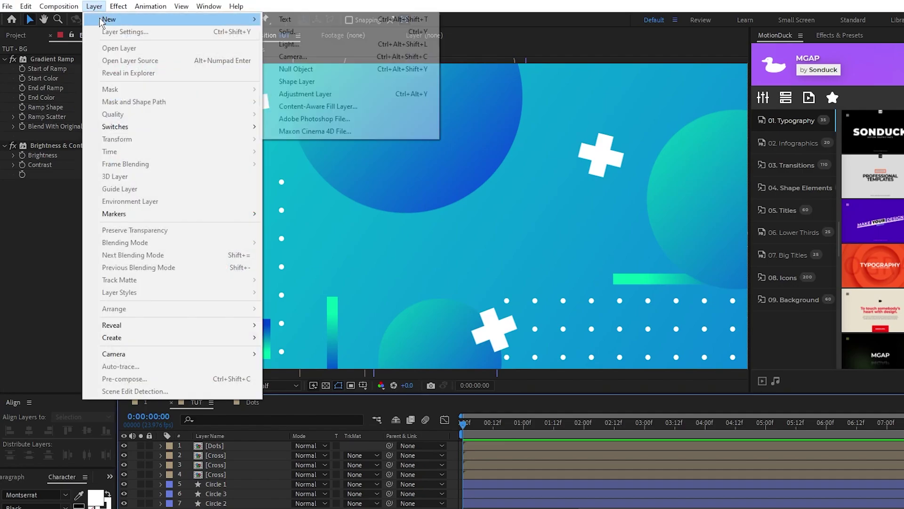
pyautogui.click(376, 95)
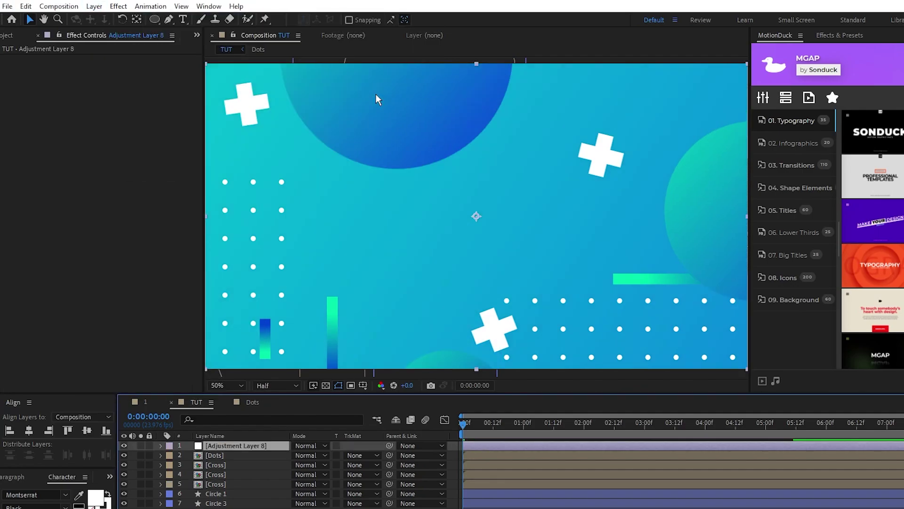
# - Apply the CC Spotlight effect to the adjustment layer
pyautogui.click(118, 6)
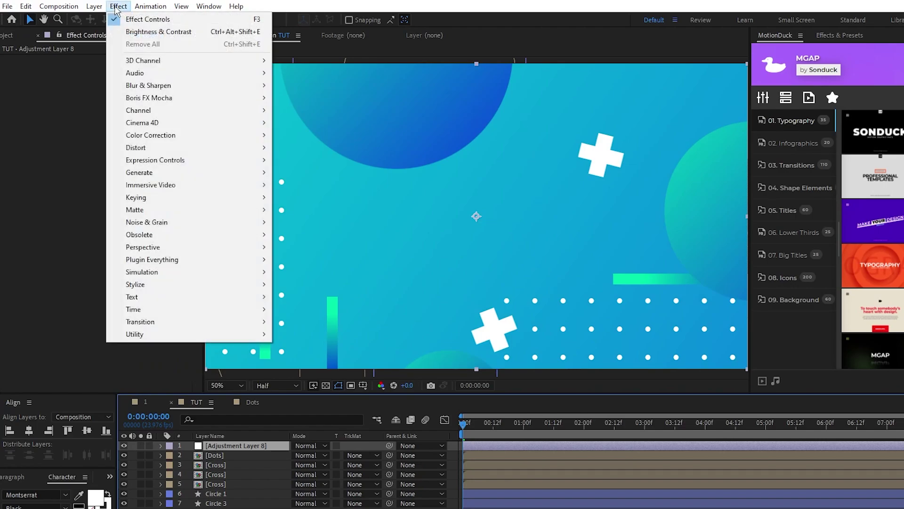
pyautogui.moveTo(208, 249)
pyautogui.click(301, 334)
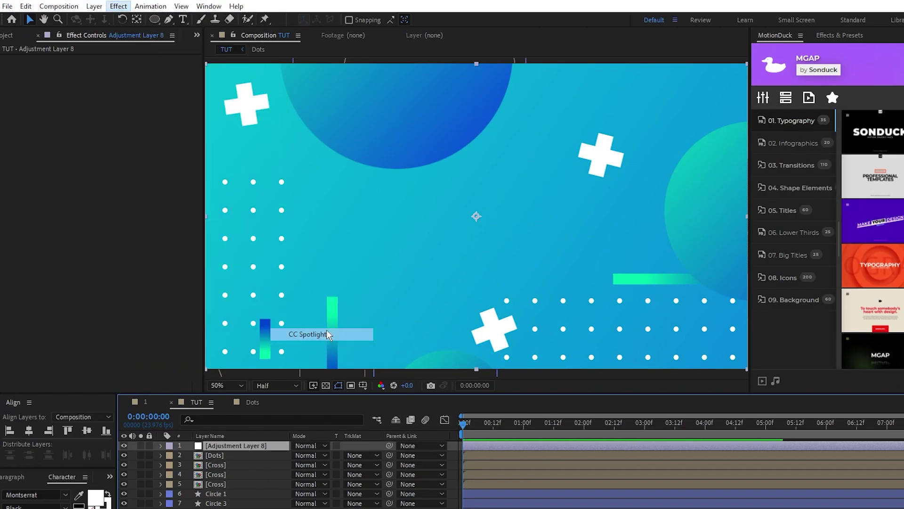
pyautogui.click(118, 6)
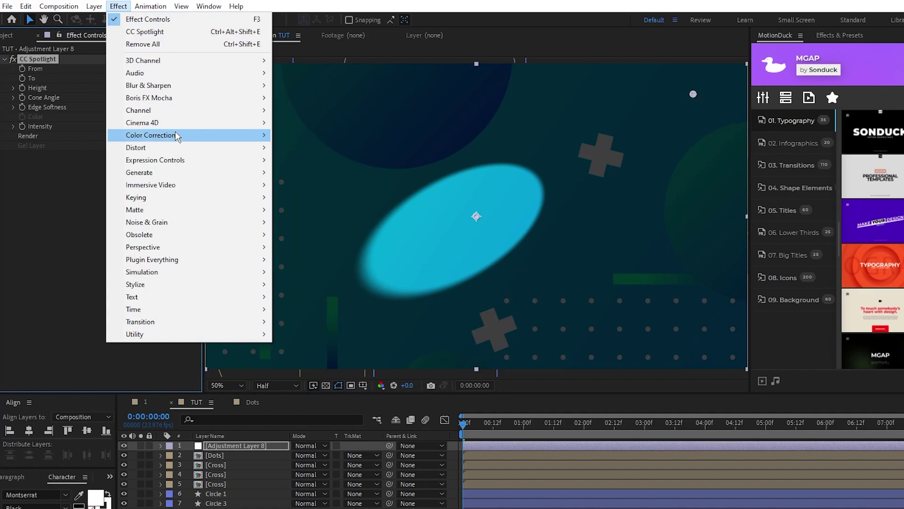
# - Add Noise to the adjustment layer and set the spotlight From point to 2800,-250
pyautogui.moveTo(248, 223)
pyautogui.click(311, 297)
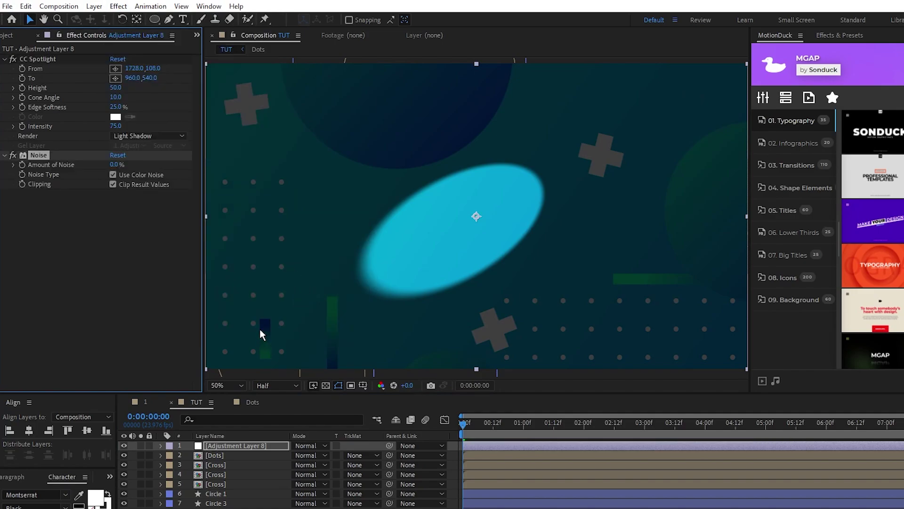
pyautogui.click(30, 70)
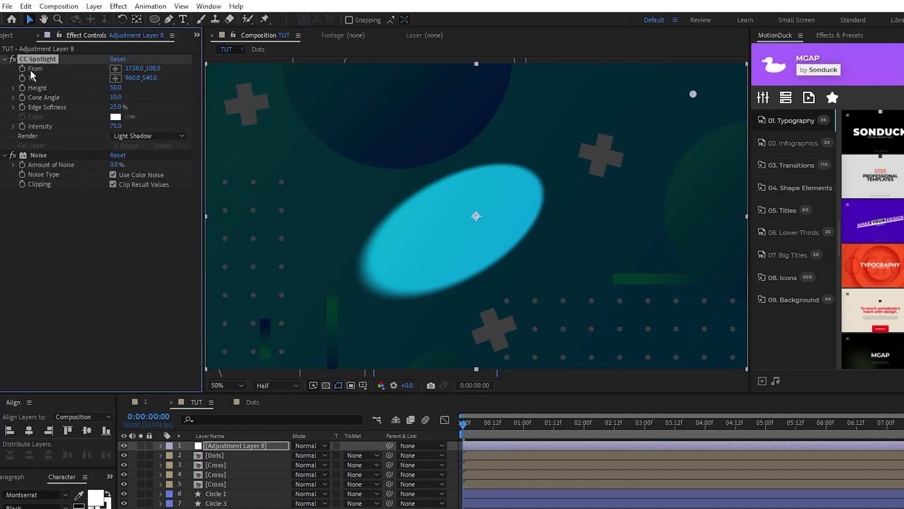
pyautogui.click(133, 68)
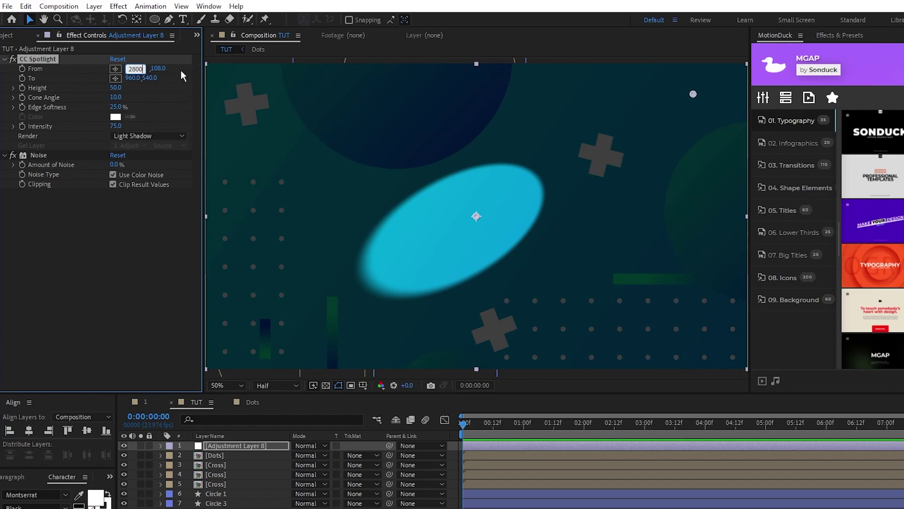
pyautogui.write('2800')
pyautogui.press('Tab')
pyautogui.write('-250')
pyautogui.press('Return')
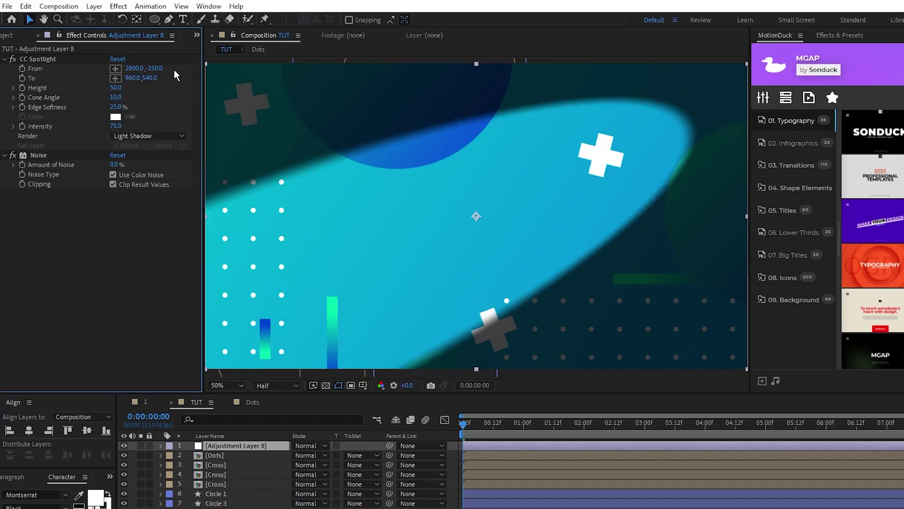
# - Set the spotlight To point to 1500,350 and its Height to 0
pyautogui.click(133, 79)
pyautogui.write('1500')
pyautogui.press('Tab')
pyautogui.write('350')
pyautogui.press('Return')
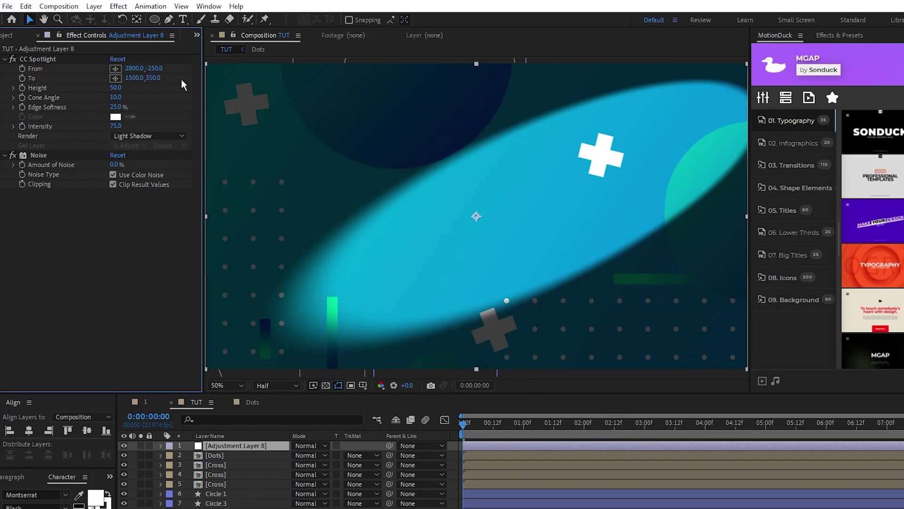
pyautogui.press('Tab')
pyautogui.write('0')
pyautogui.press('Return')
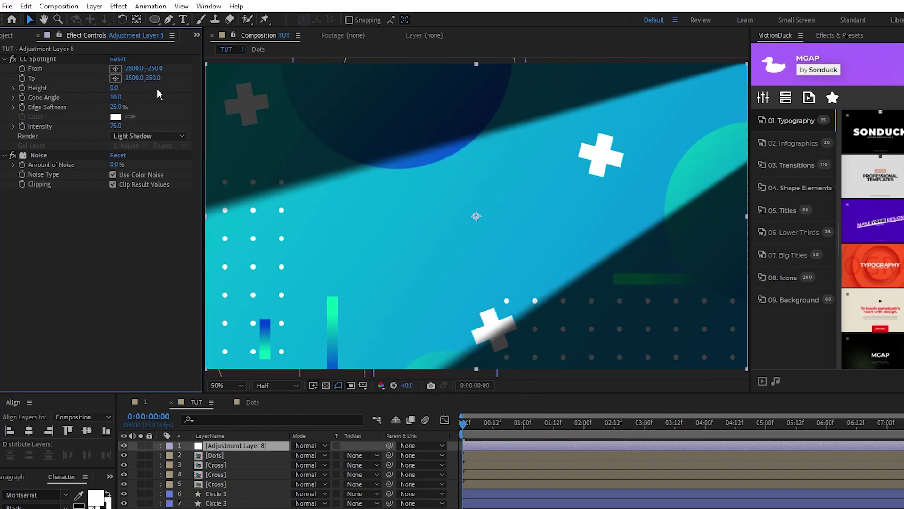
# - Set spotlight Edge Softness to 40% and Intensity to 15
pyautogui.click(116, 107)
pyautogui.write('40')
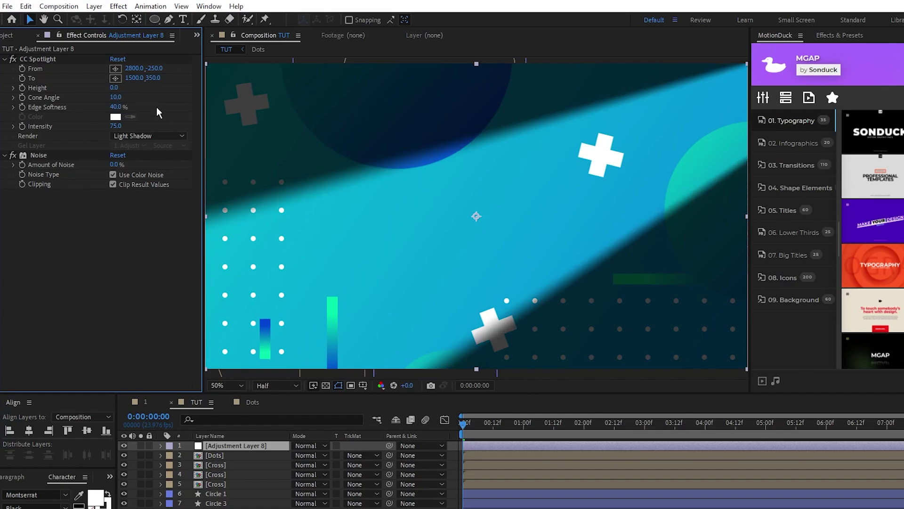
pyautogui.press('Tab')
pyautogui.write('15')
pyautogui.press('Return')
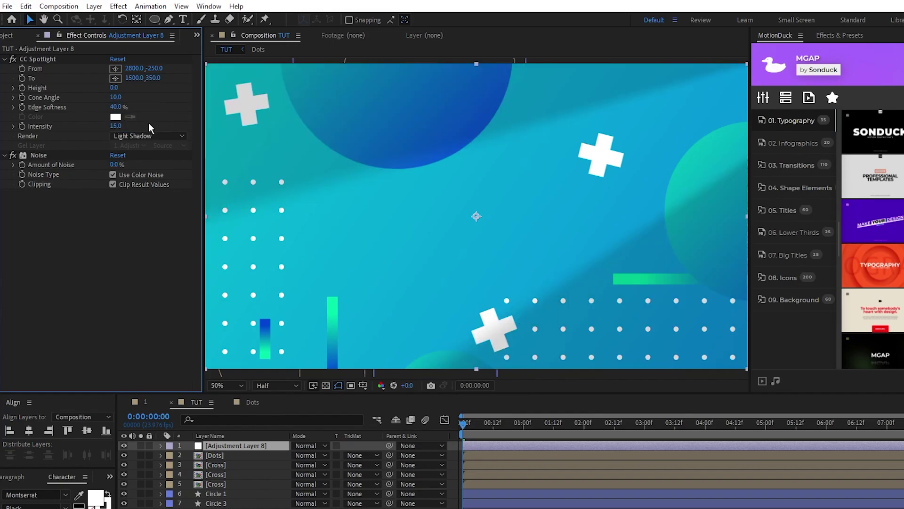
pyautogui.click(22, 126)
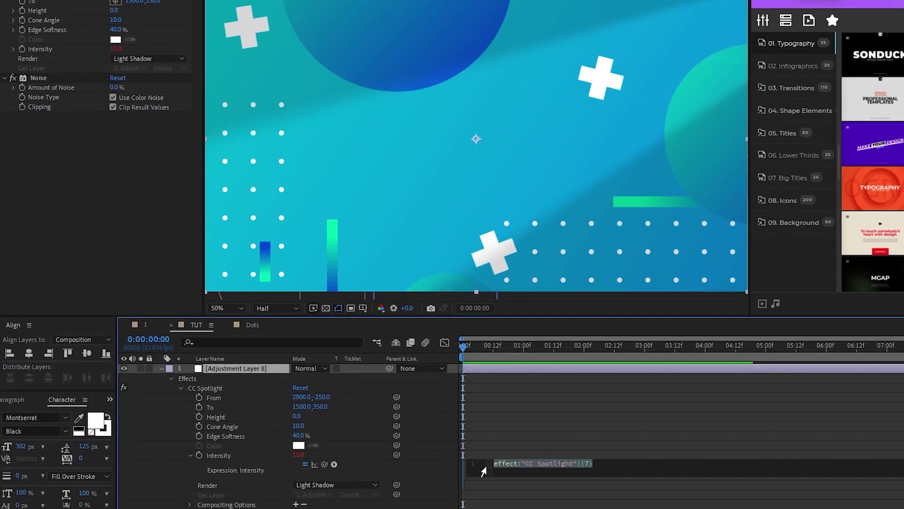
# - Enter wiggle(10,10) as the Intensity expression and scrub the timeline to preview the flicker
pyautogui.write('wiggle()')
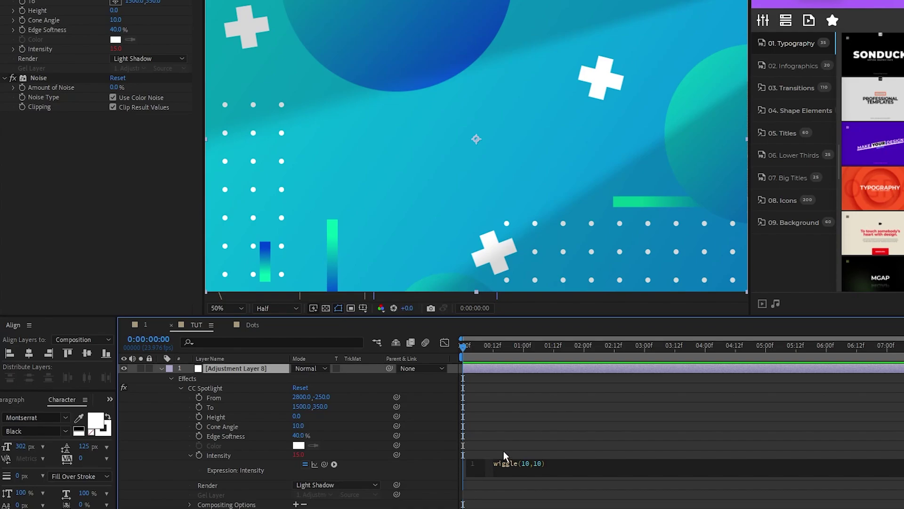
pyautogui.click(504, 451)
pyautogui.moveTo(462, 347)
pyautogui.mouseDown()
pyautogui.moveTo(651, 358)
pyautogui.moveTo(467, 352)
pyautogui.mouseUp()
# - Set the adjustment layer's Noise Amount to 12% with Use Color Noise turned off
pyautogui.click(161, 368)
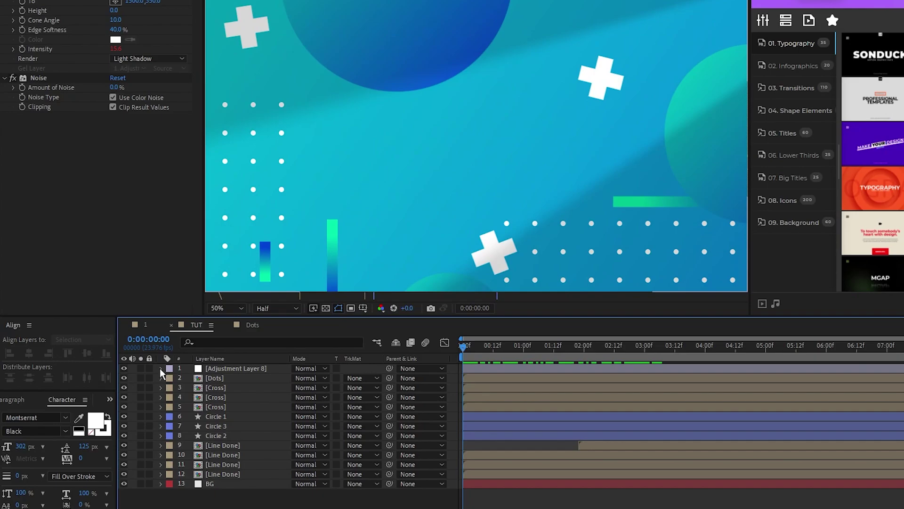
pyautogui.click(160, 368)
pyautogui.click(117, 88)
pyautogui.write('12')
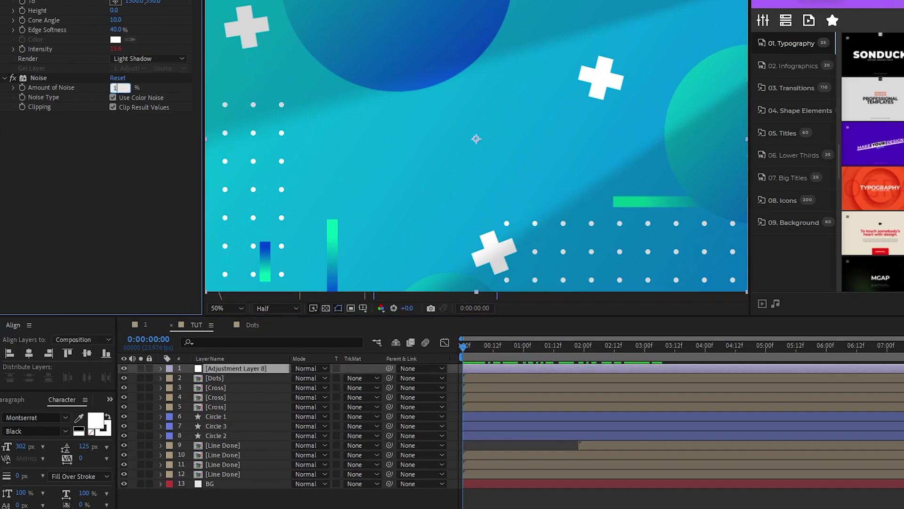
pyautogui.press('Return')
pyautogui.click(113, 98)
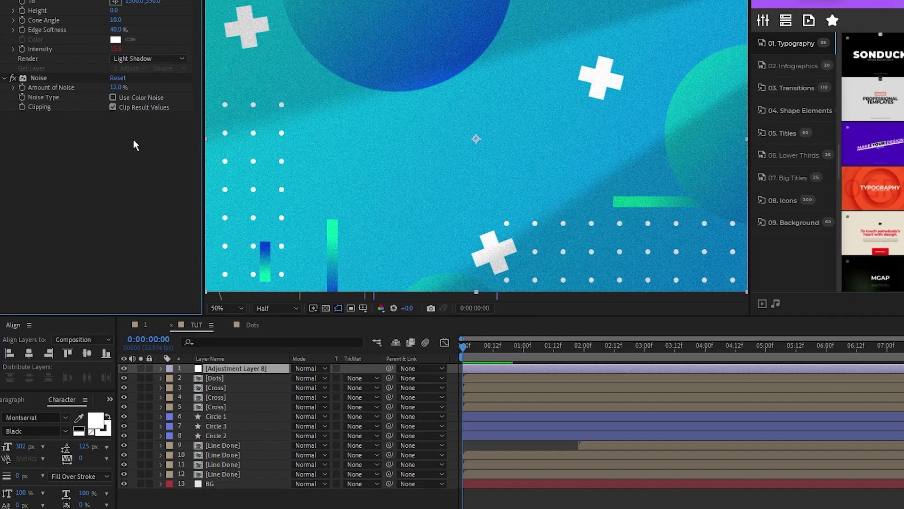
pyautogui.click(233, 483)
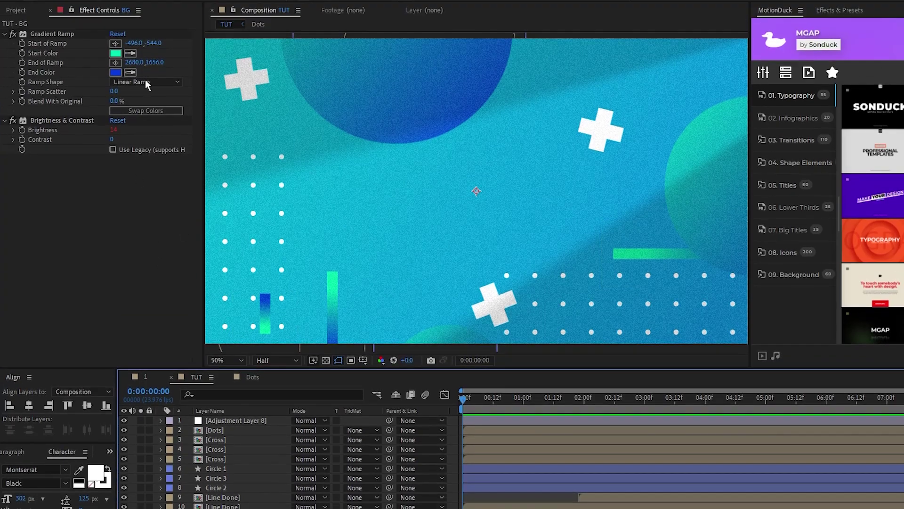
# - Add a new Brightness & Contrast to the BG layer and delete the original one
pyautogui.click(118, 6)
pyautogui.moveTo(151, 135)
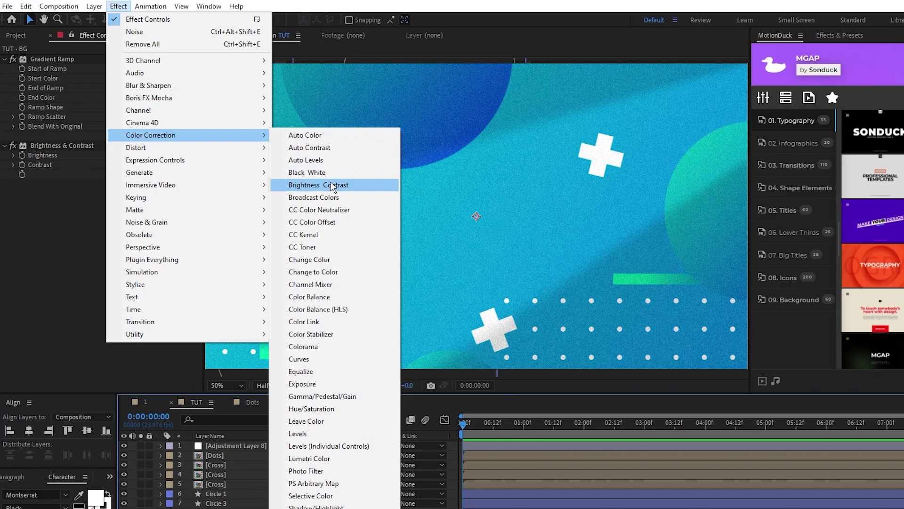
pyautogui.click(380, 185)
pyautogui.click(85, 145)
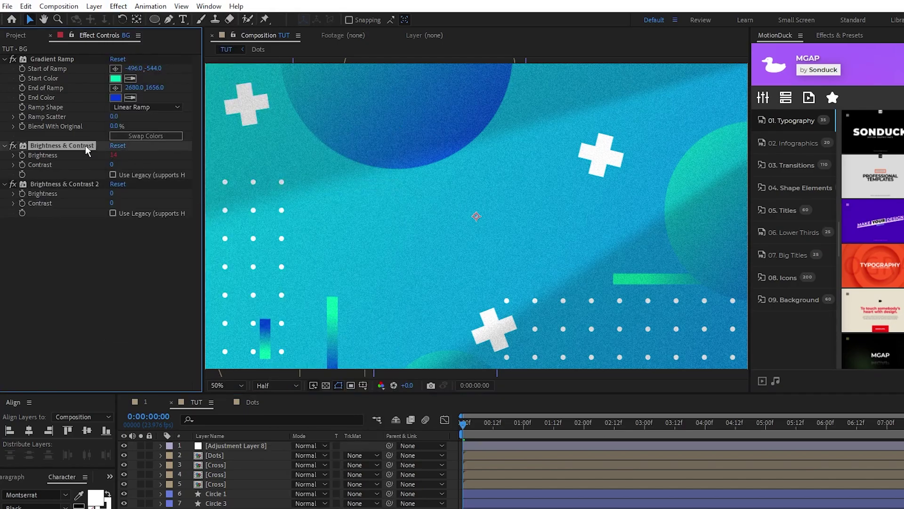
pyautogui.press('Delete')
# - Drive the new effect's Brightness with a wiggle(1,50) expression
pyautogui.keyDown('alt'); pyautogui.click(24, 155); pyautogui.keyUp('alt')
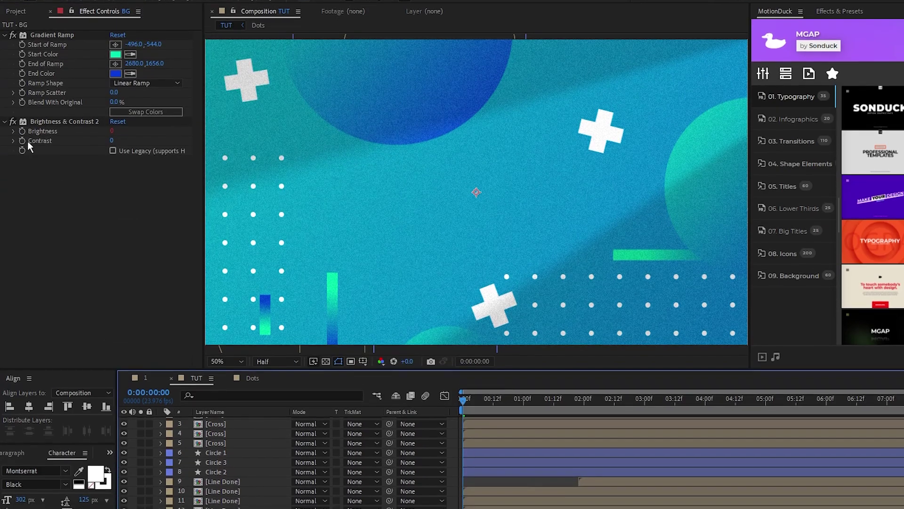
pyautogui.write('wiggle()')
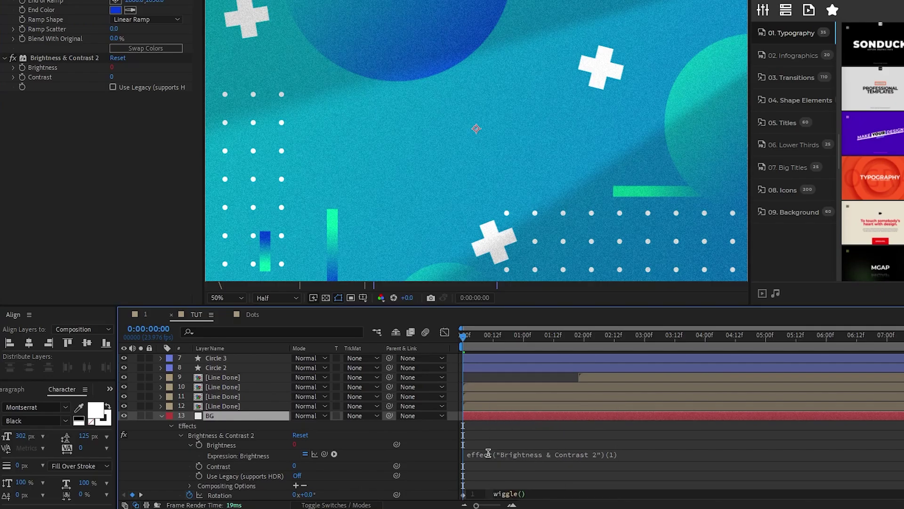
pyautogui.write('1,50')
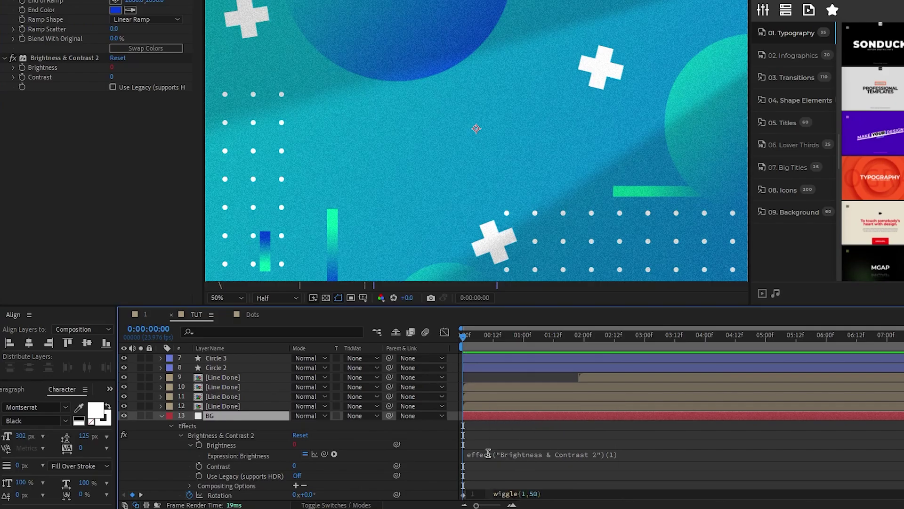
pyautogui.click(490, 467)
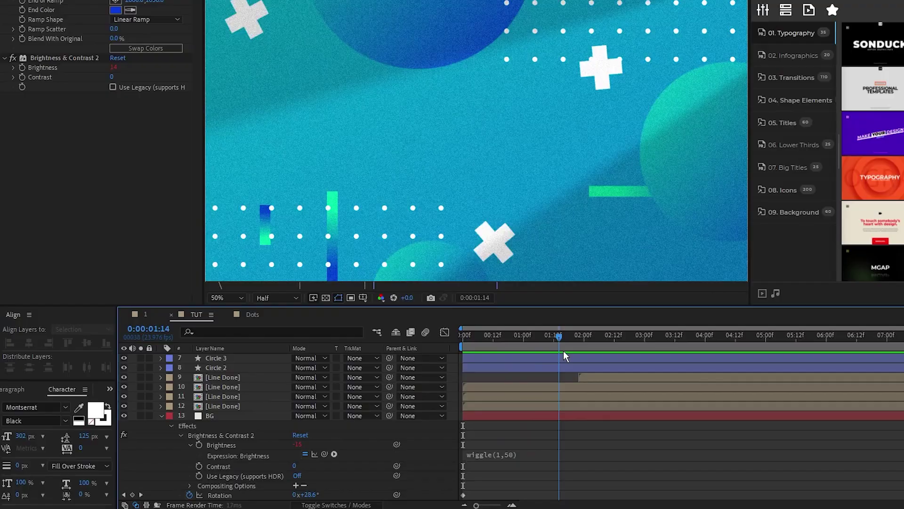